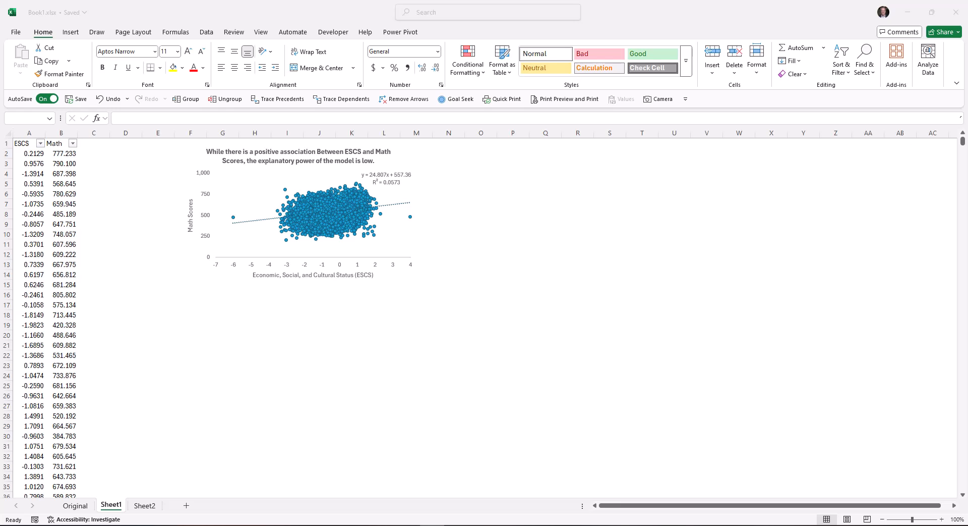
Make sure the Analysis ToolPak is enabled among the Excel add-ins.
click(207, 32)
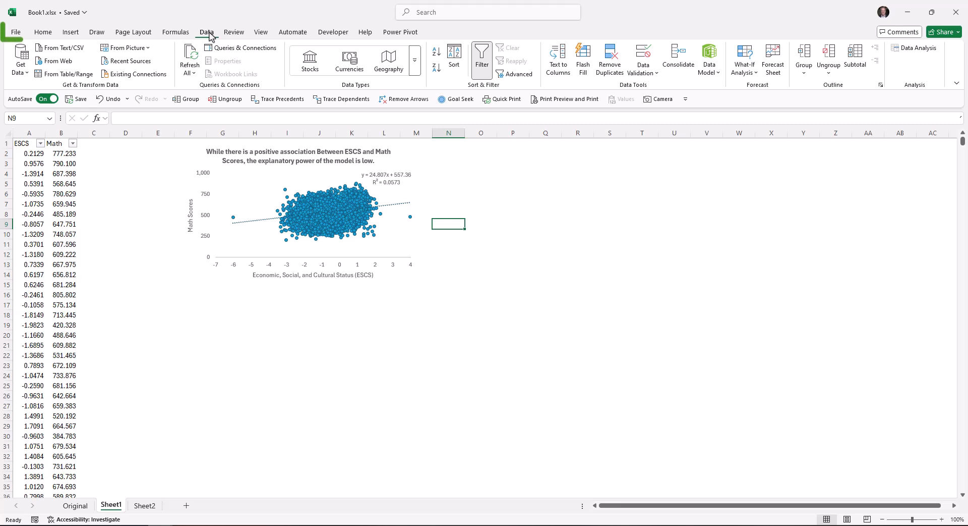
click(15, 33)
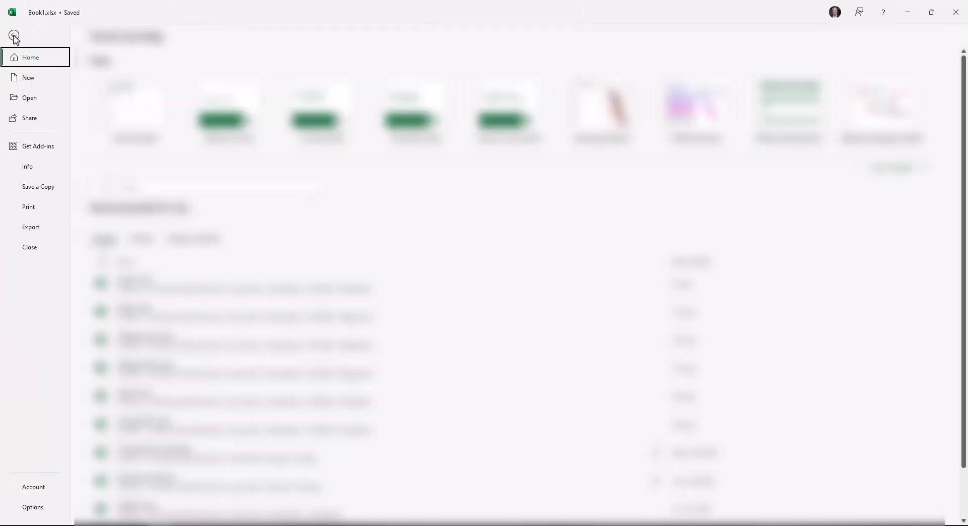
click(43, 510)
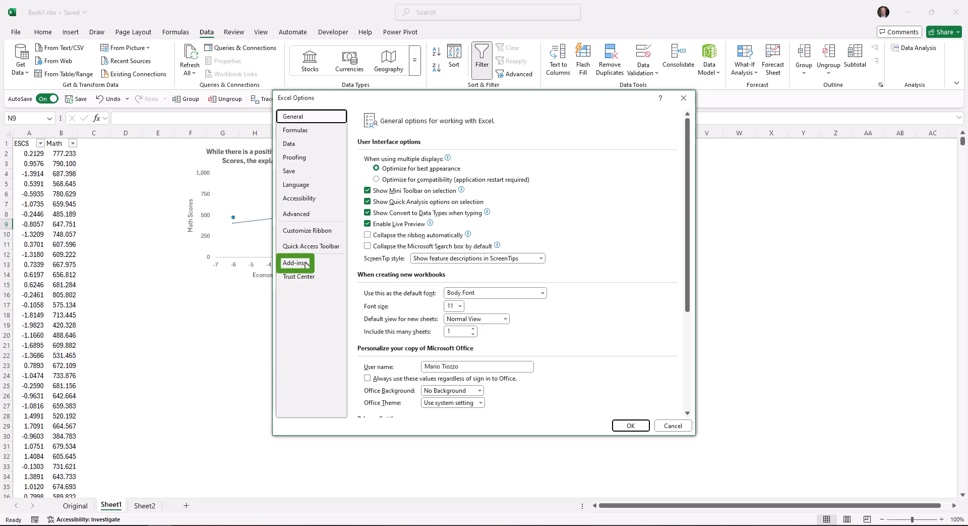
click(306, 263)
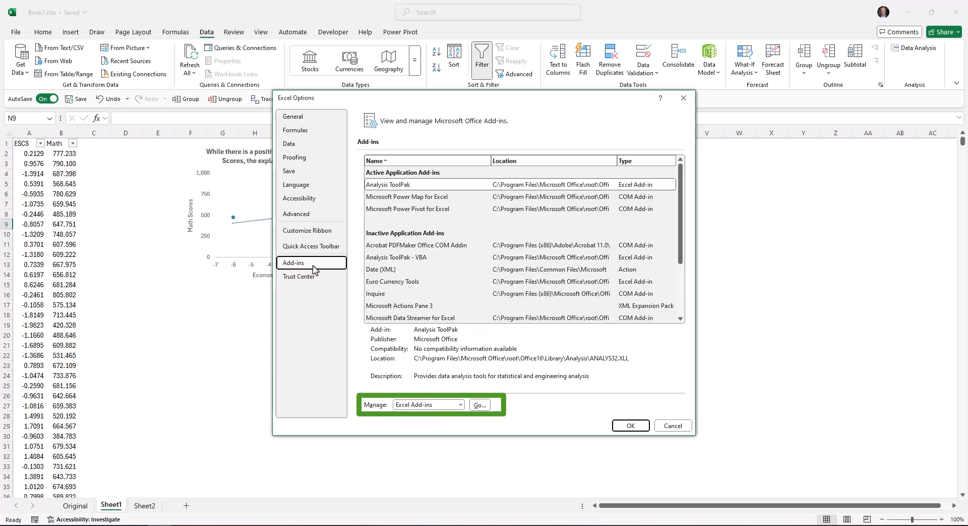
click(480, 405)
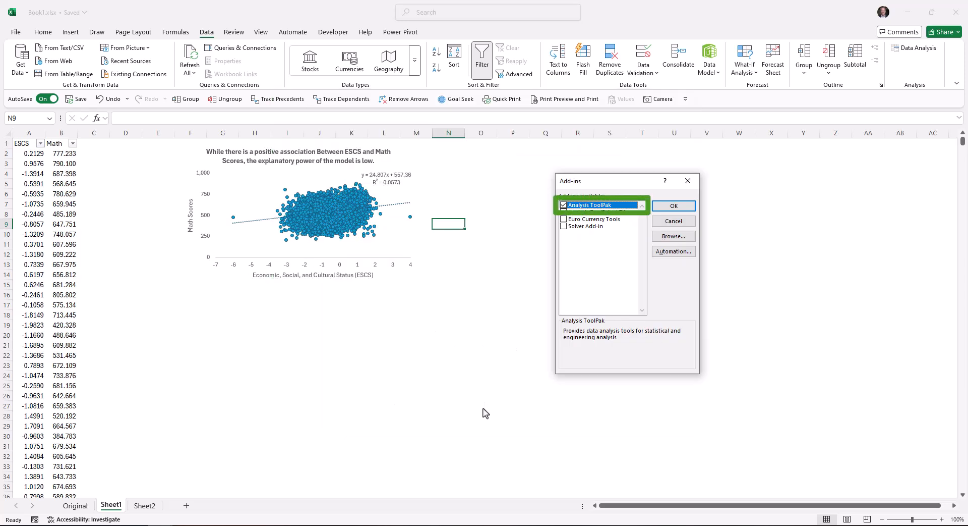
click(674, 206)
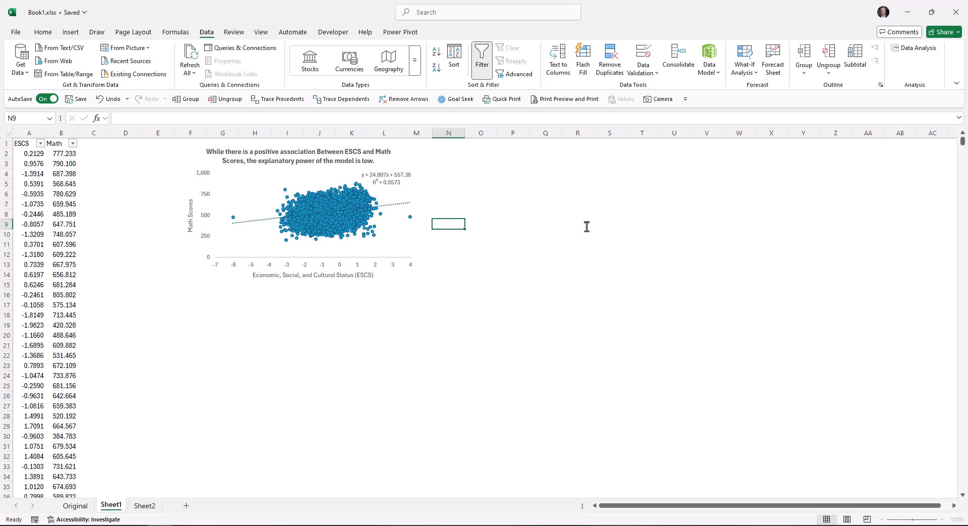
Start a Regression analysis and set its Y input range to the Math column, $B$1:$B$5594.
click(912, 48)
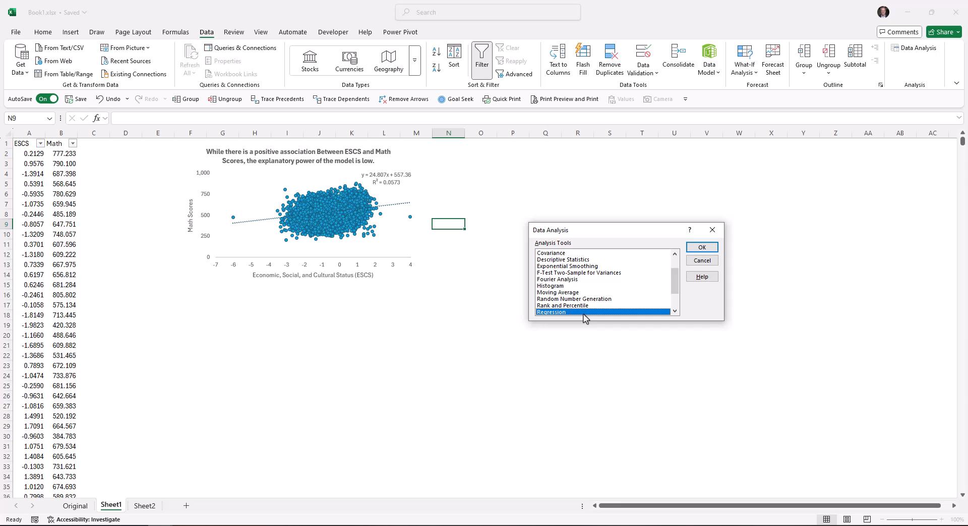
click(703, 248)
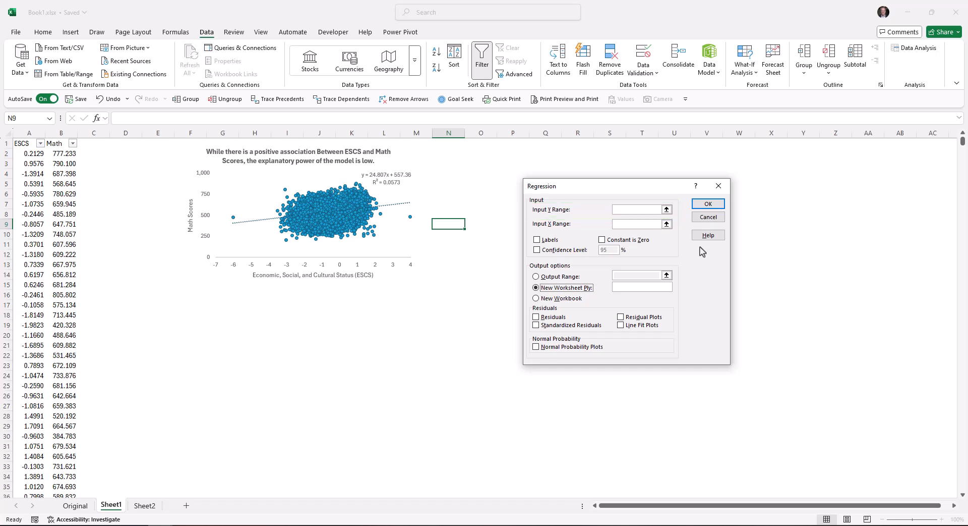
click(60, 145)
key(ctrl+shift+Down)
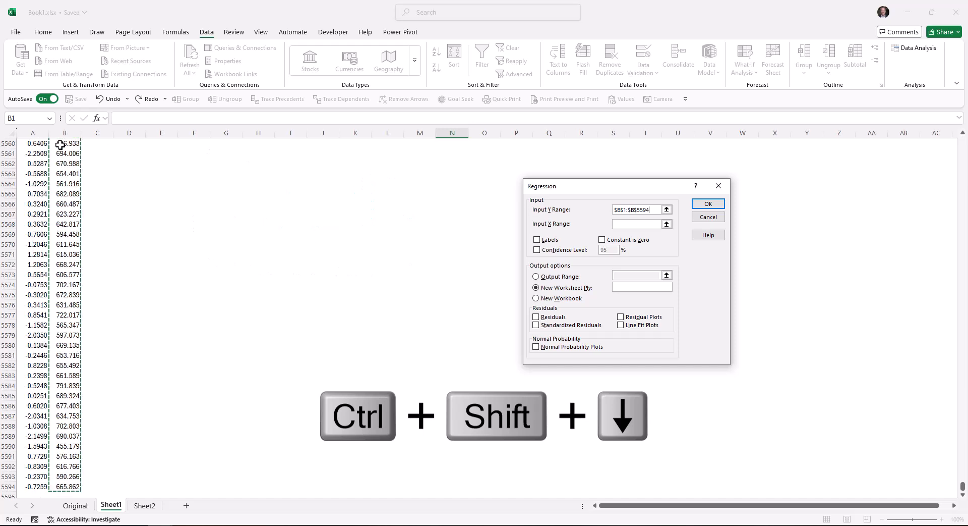
Set the regression's X input range to the ESCS column, $A$1:$A$5594, and mark the ranges as including labels.
click(620, 225)
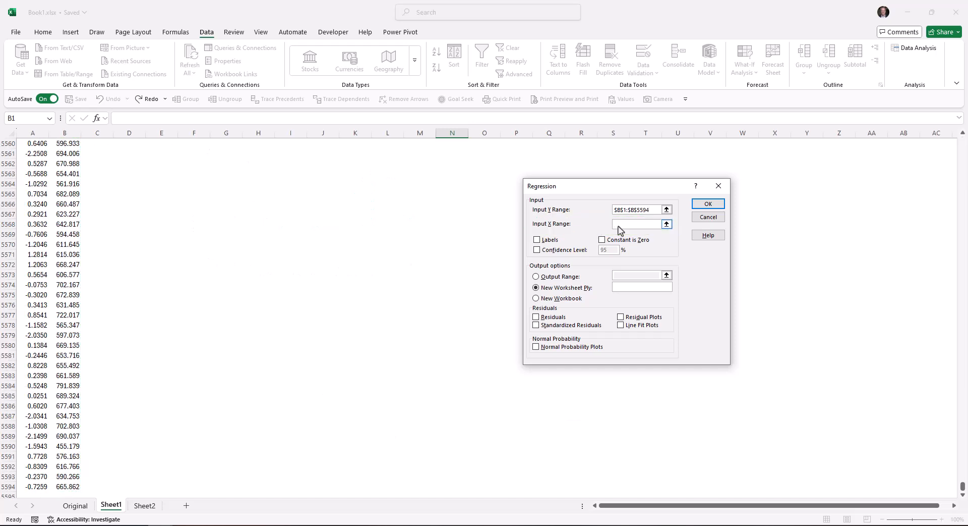
click(121, 304)
key(ctrl+Up)
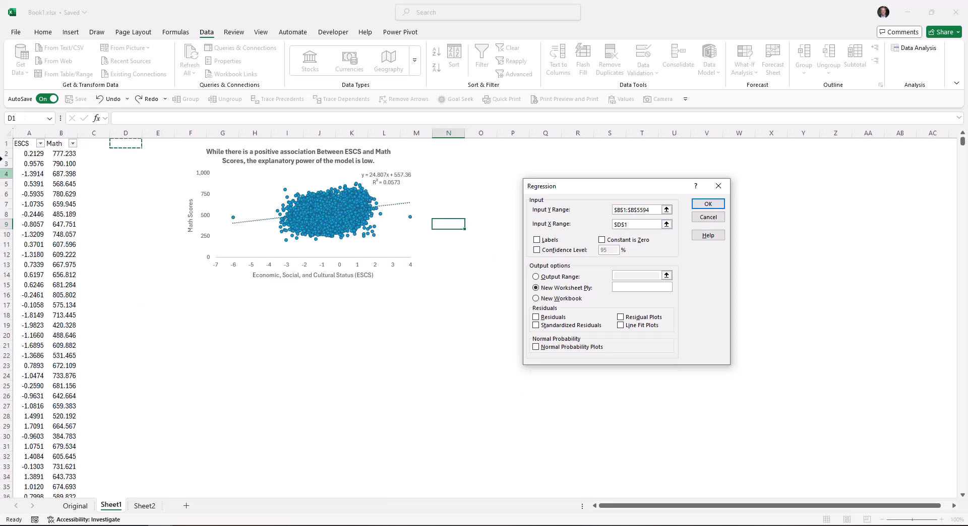
click(23, 144)
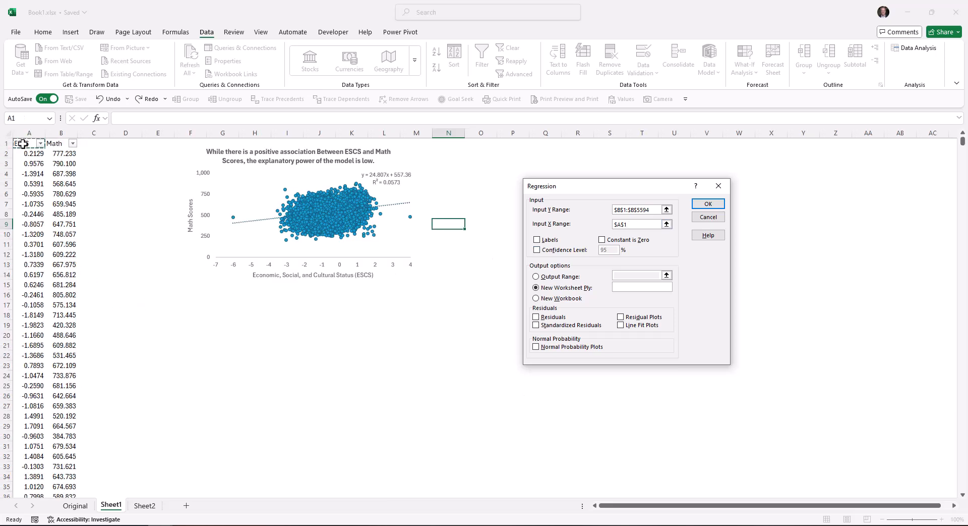
key(ctrl+shift+Down)
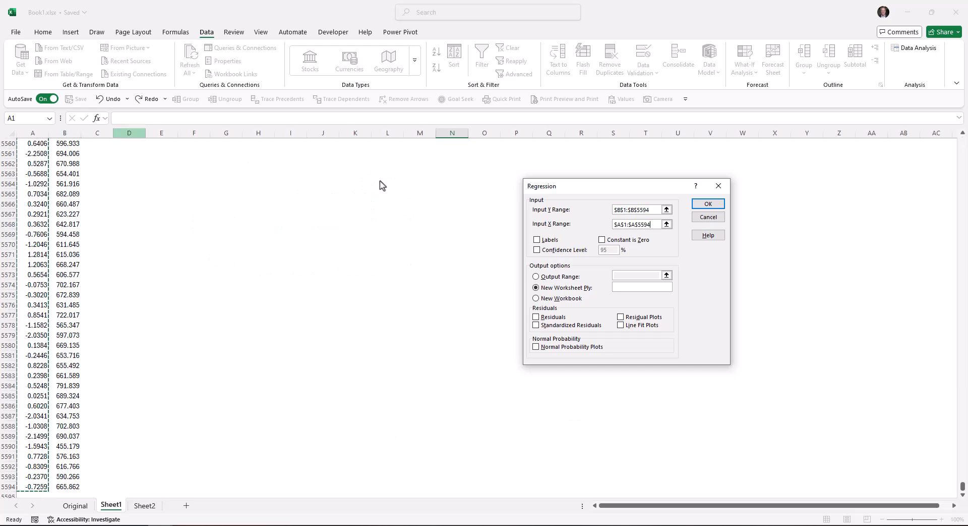
click(538, 240)
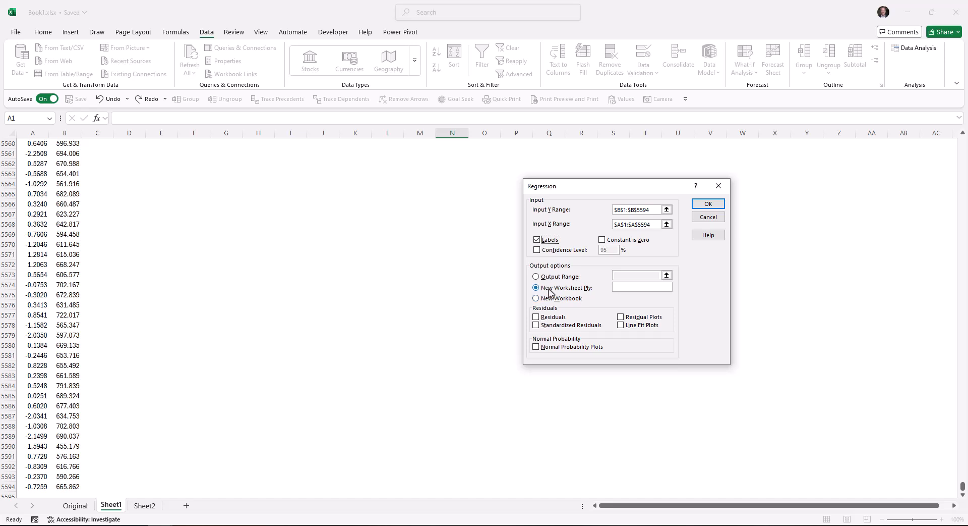
Send the regression output to cell $E$1 on the current sheet and run the analysis.
click(536, 277)
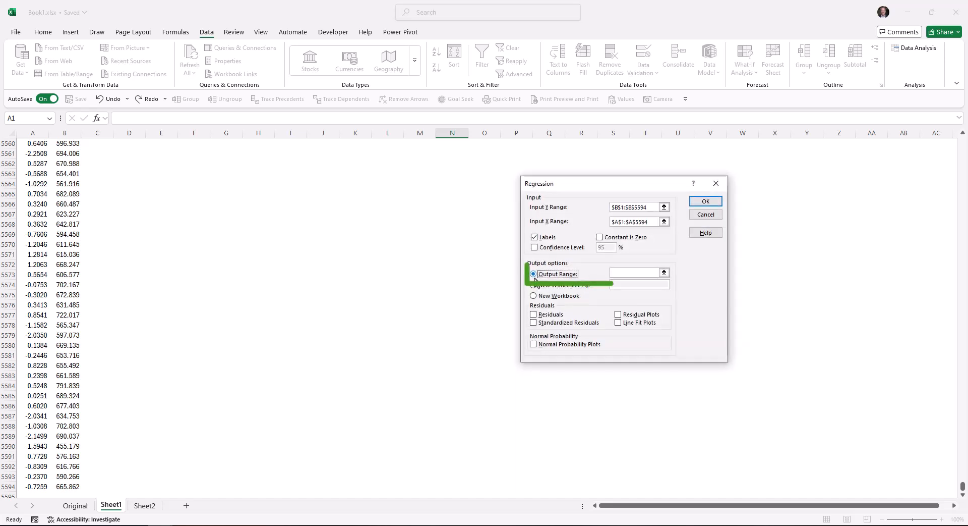
click(616, 273)
key(ctrl+Up)
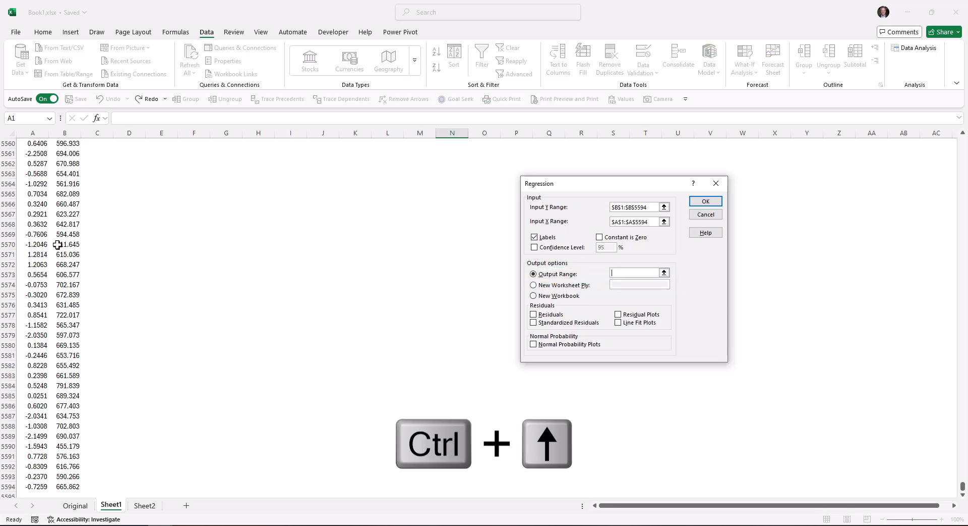
click(166, 233)
key(ctrl+Up)
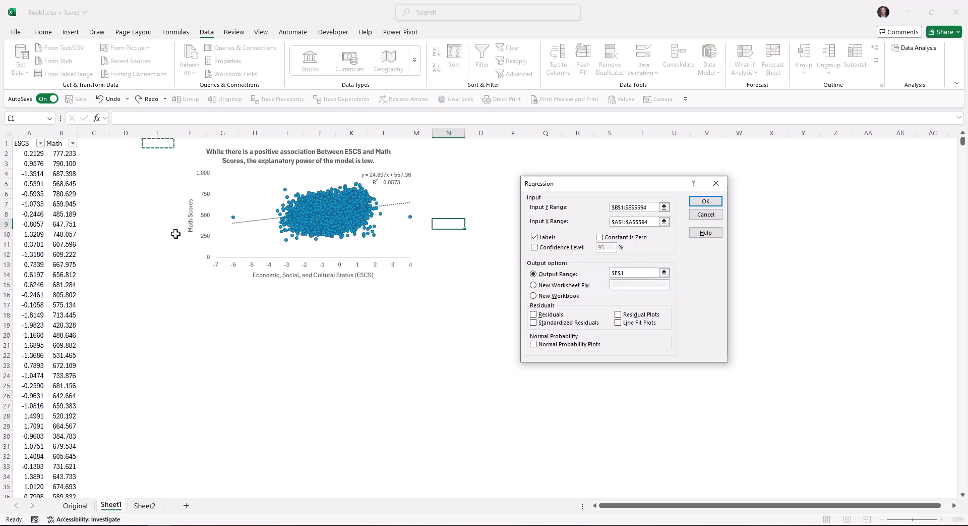
click(712, 204)
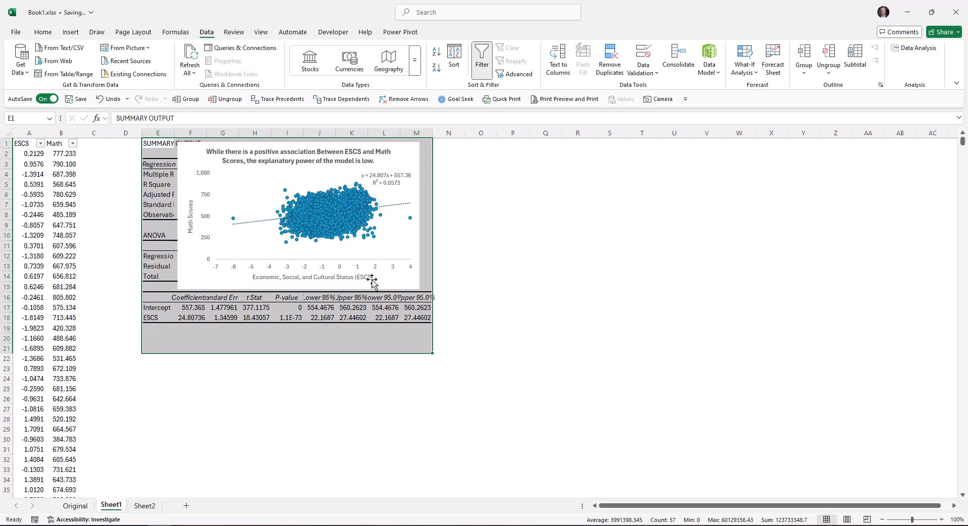
Move the scatter chart clear of the regression output and auto-fit the widths of columns E to M.
drag(191, 283, 603, 283)
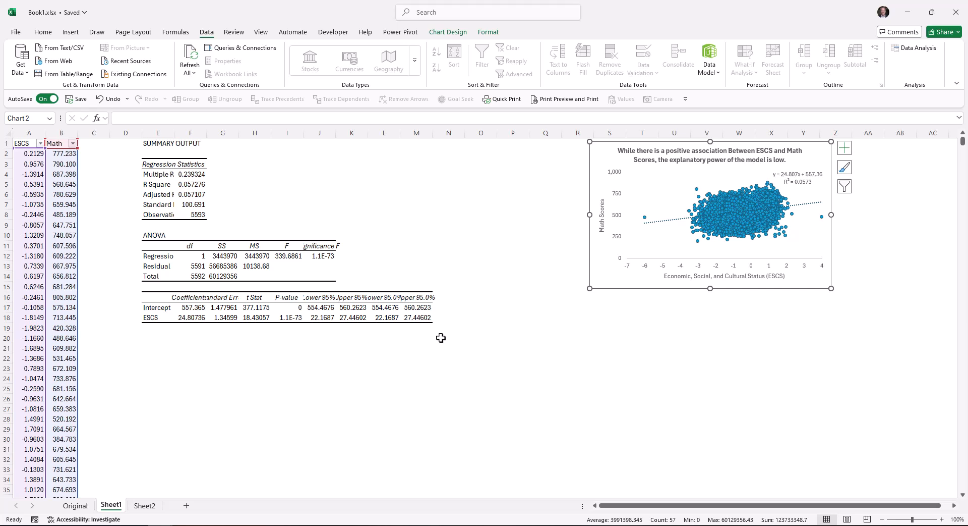
click(160, 131)
drag(160, 132, 429, 133)
double_click(174, 133)
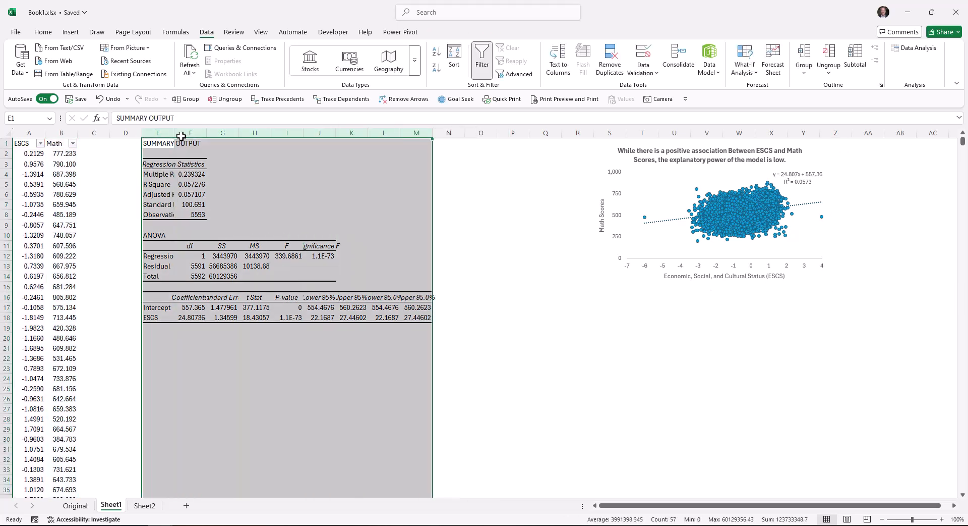
click(539, 367)
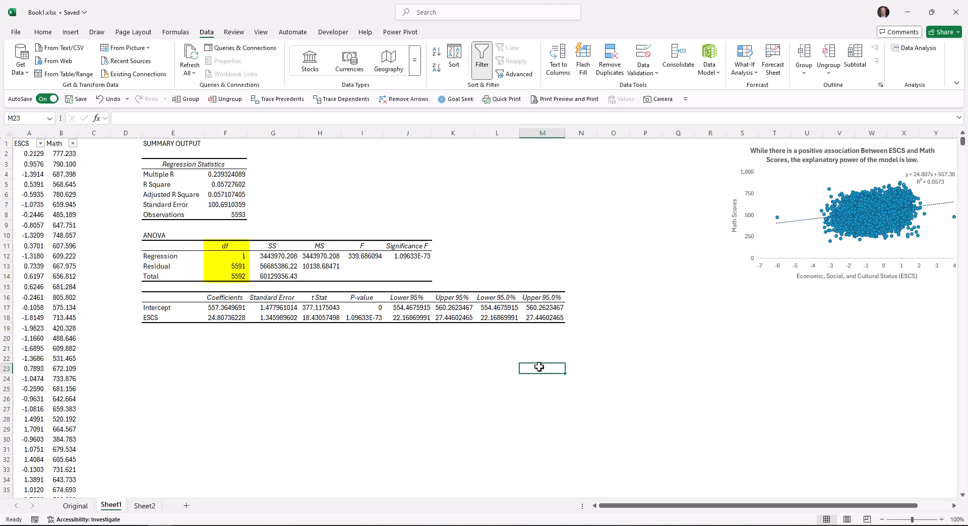
Paste the sample variance formula picture below the regression tables and insert six columns before column C.
click(167, 385)
key(ctrl+v)
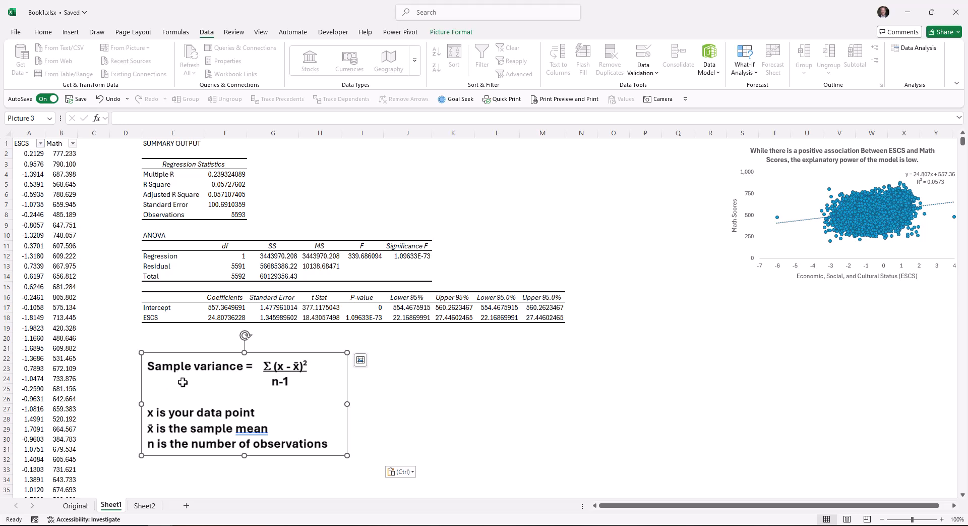
drag(94, 133, 313, 146)
right_click(313, 162)
click(320, 252)
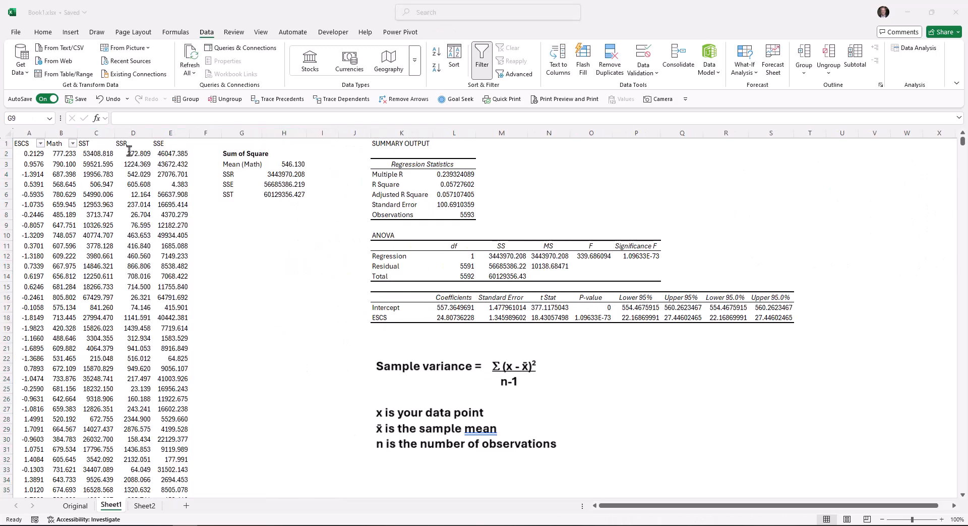
Examine the SST, SSR and SSE formulas in cells C2, D2 and E2 without changing them.
click(96, 153)
double_click(97, 153)
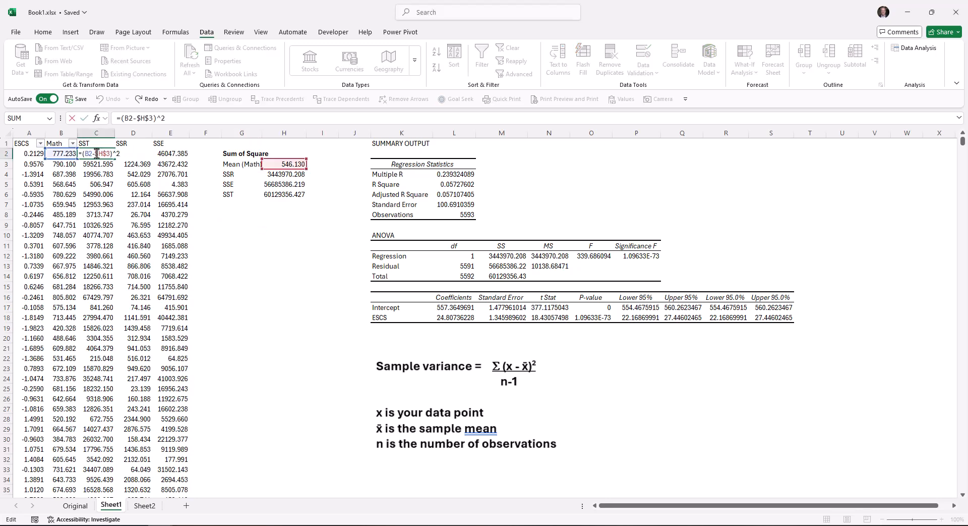
click(140, 153)
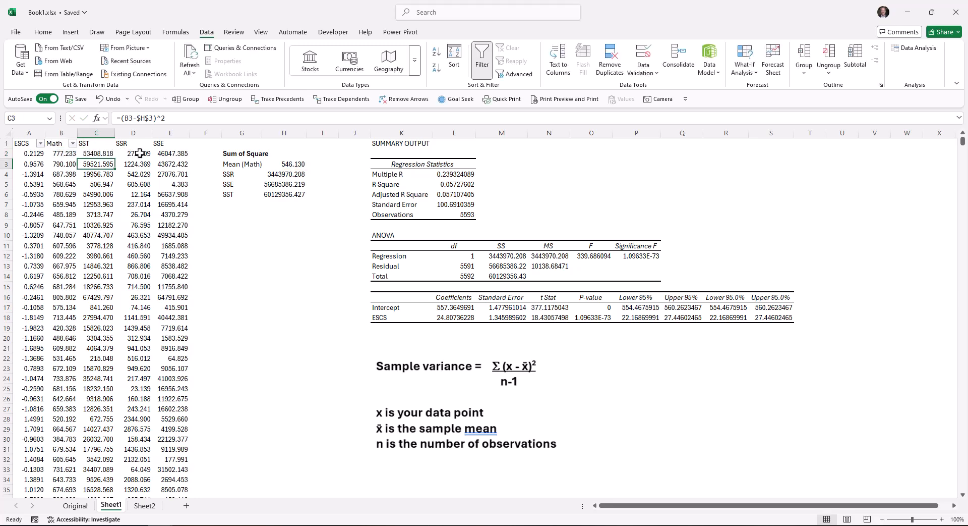
double_click(139, 153)
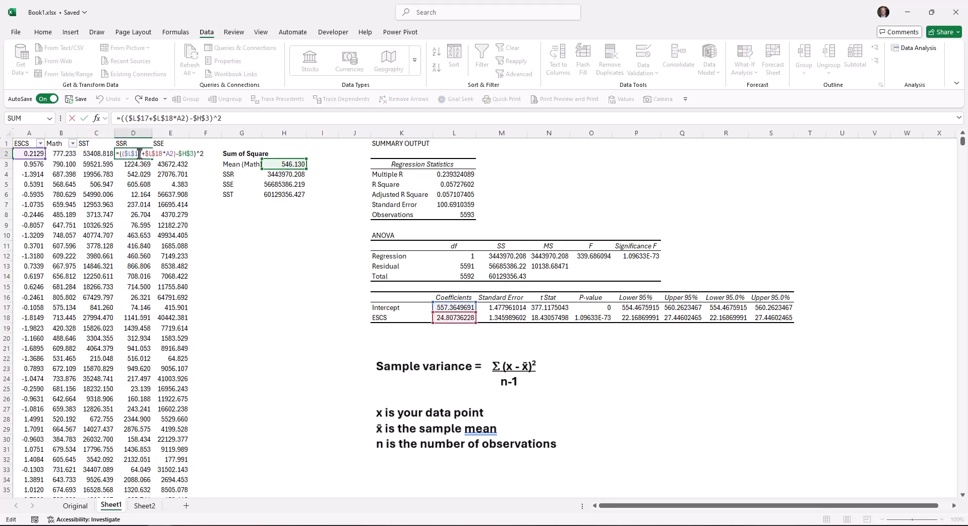
key(Return)
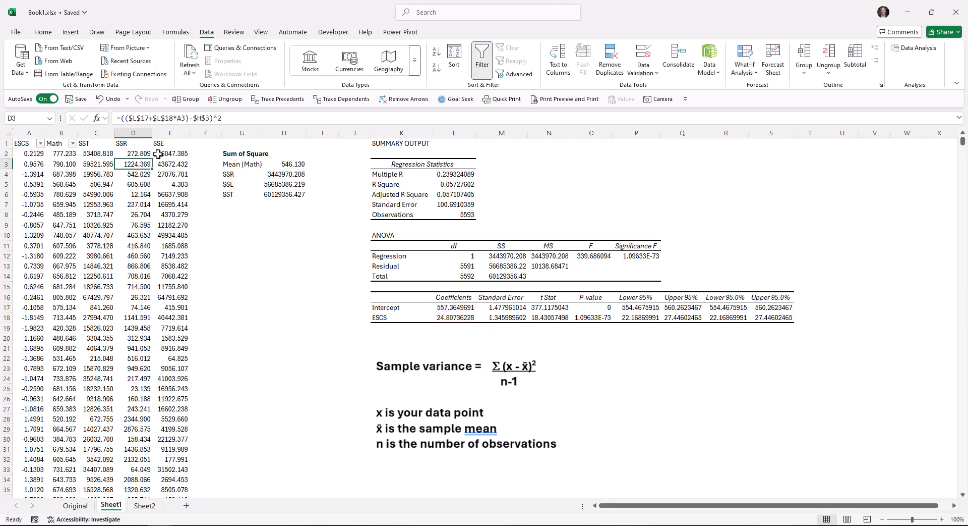
double_click(172, 153)
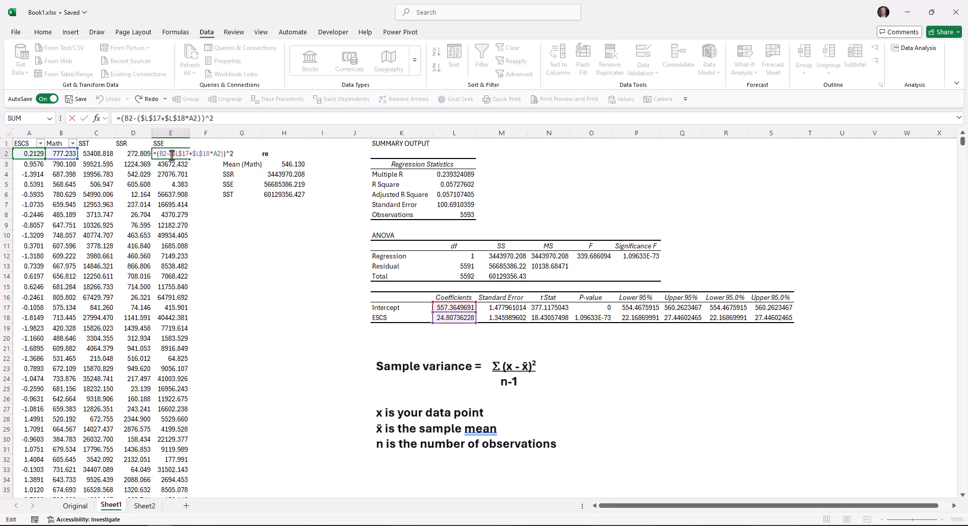
key(Return)
Check the SUM formulas behind the SSR, SSE and SST totals in cells H4 to H6.
double_click(291, 175)
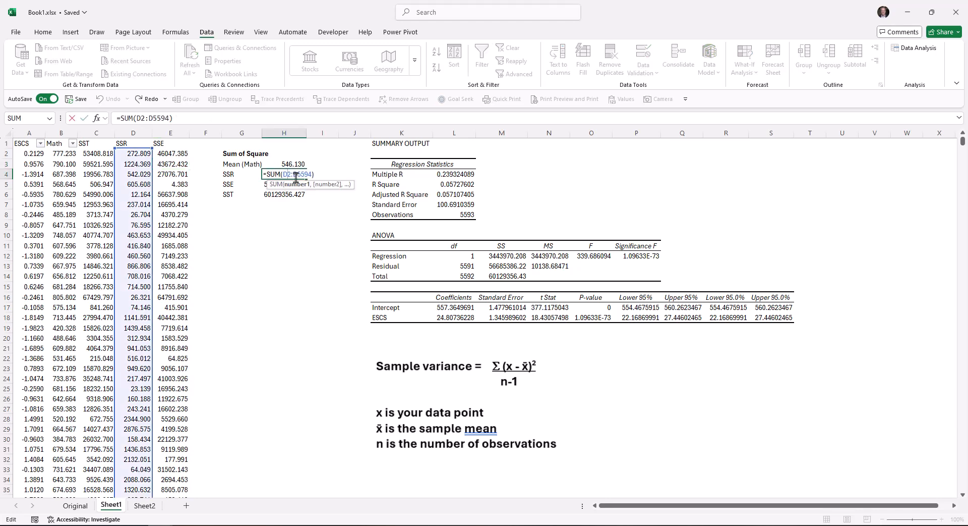
key(Return)
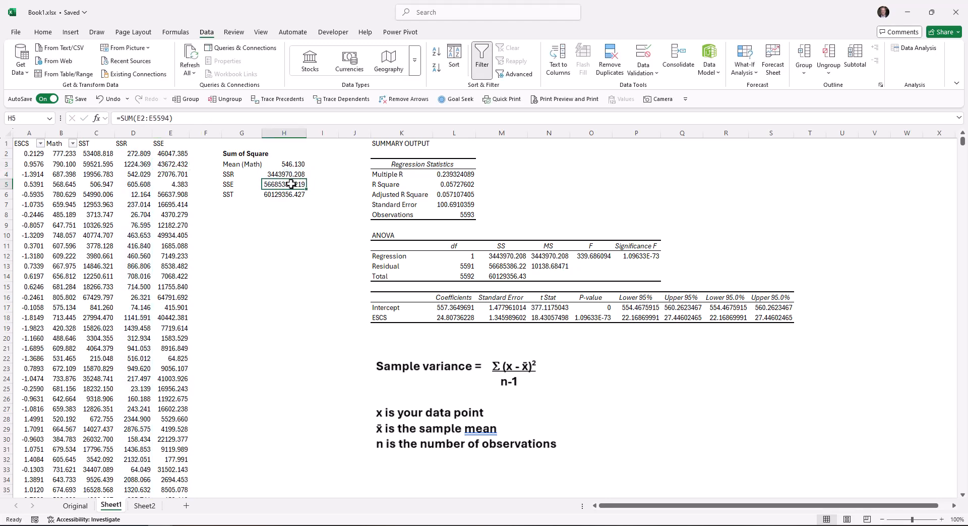
double_click(291, 185)
key(Return)
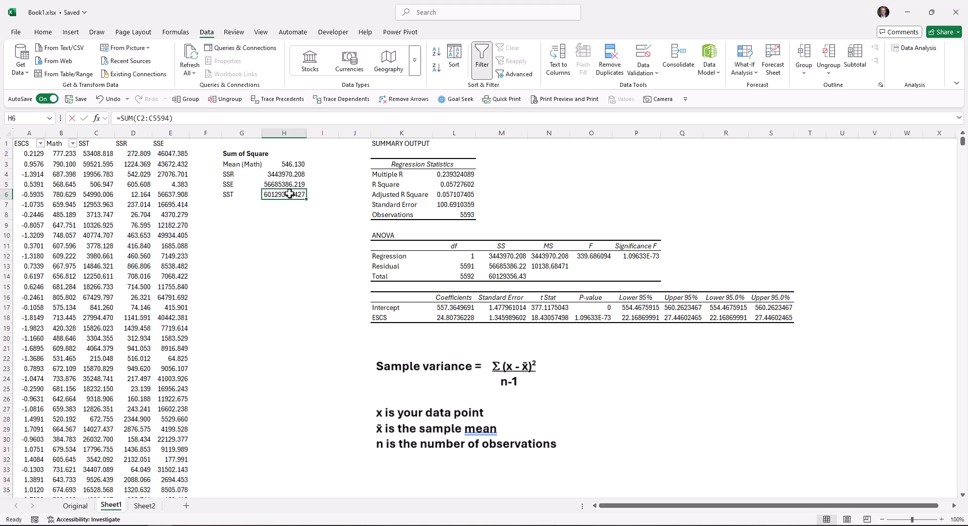
double_click(289, 194)
key(Return)
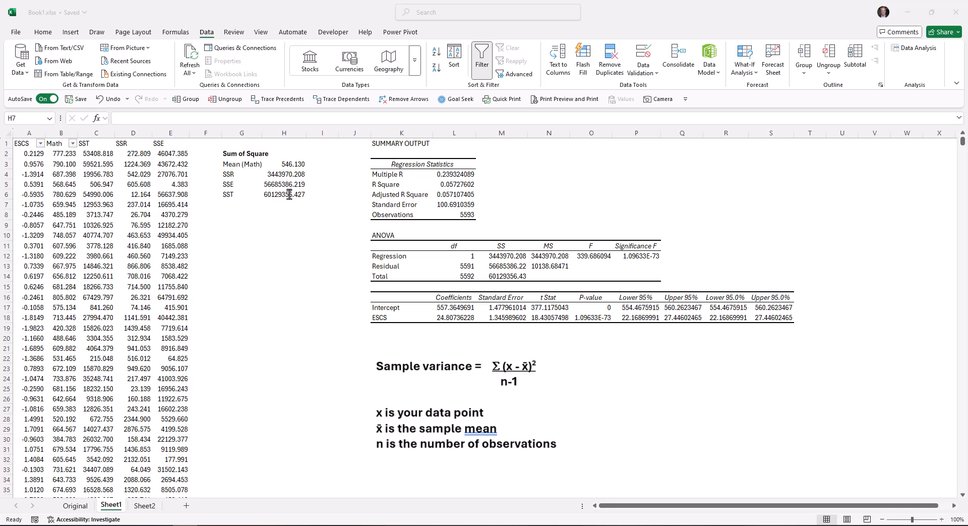
Calculate R square in cell H8 by dividing SSR by SST with the formula =H4/H6.
click(281, 218)
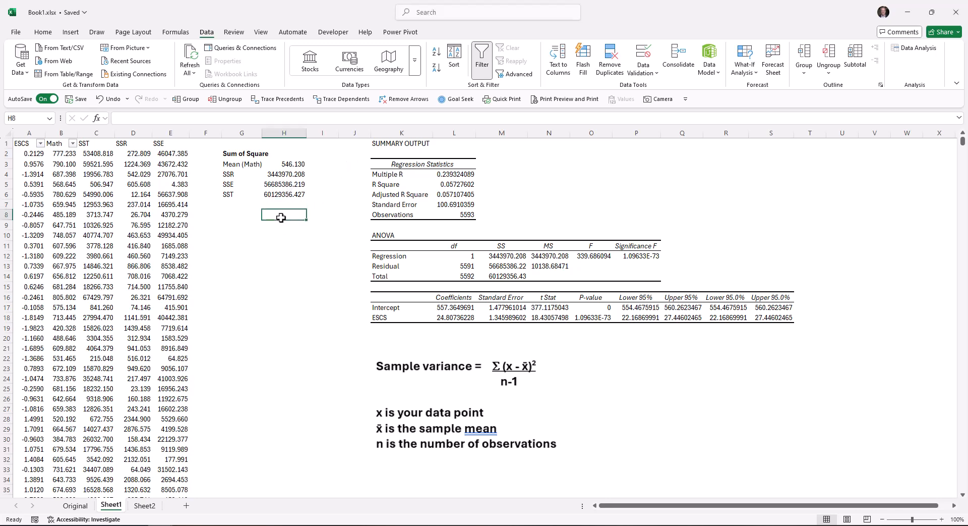
text(=)
key(Up)
key(Up)
key(Up)
key(Up)
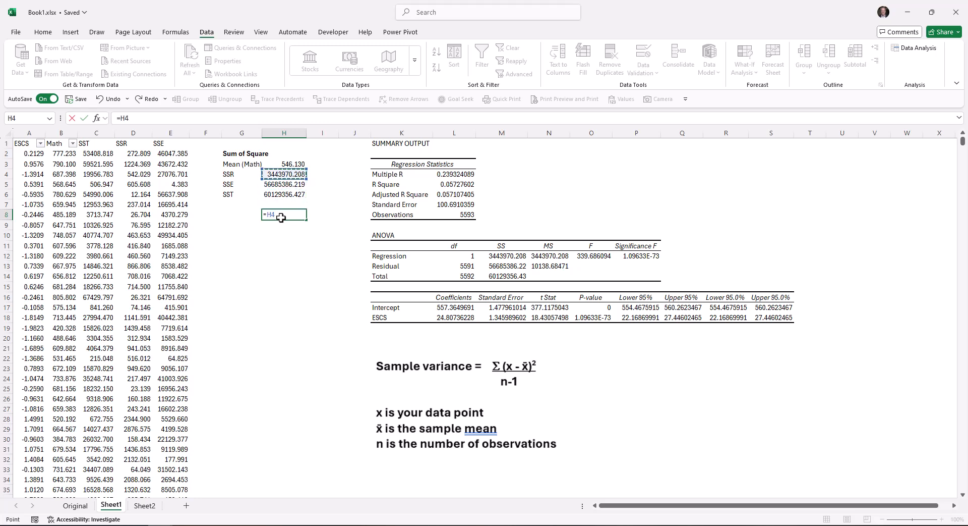
text(/)
key(Down)
key(Down)
key(Return)
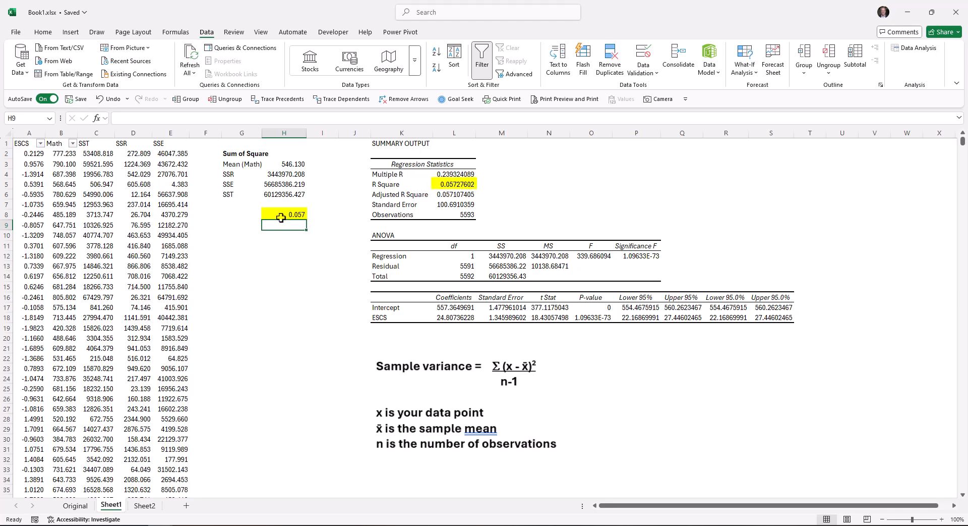
Label the calculated ratio in H8 by entering "R square" in cell G8.
key(Up)
key(Left)
text(R square)
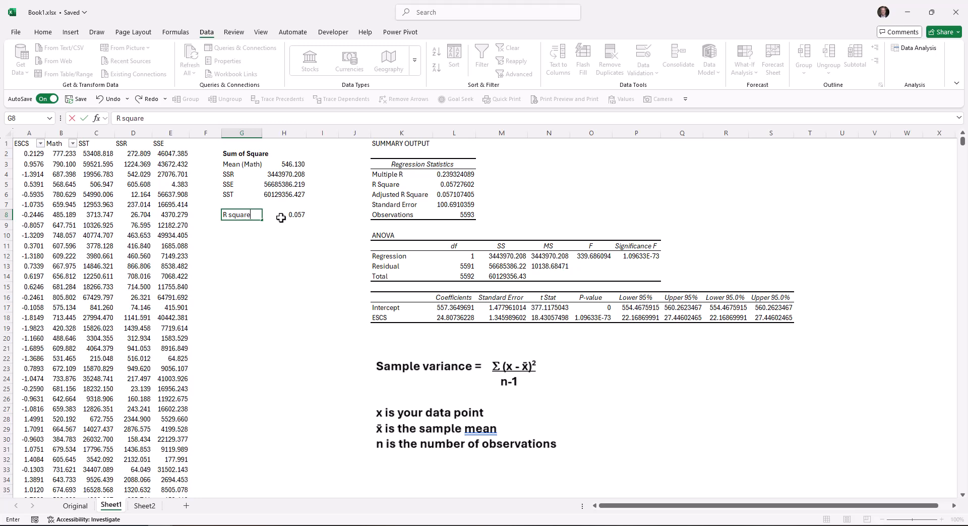
key(Return)
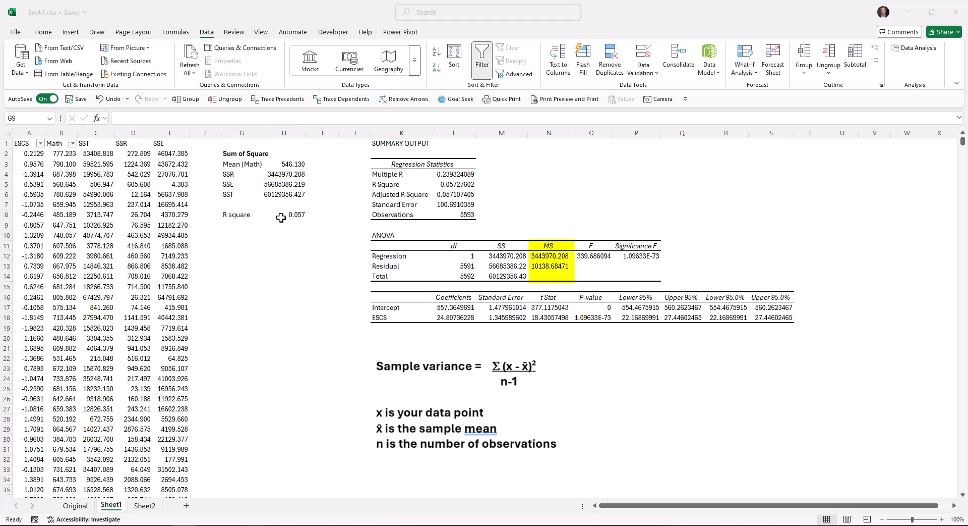
Calculate the regression mean square in cell H11 by dividing its SS by its df with the formula =M12/L12.
click(289, 247)
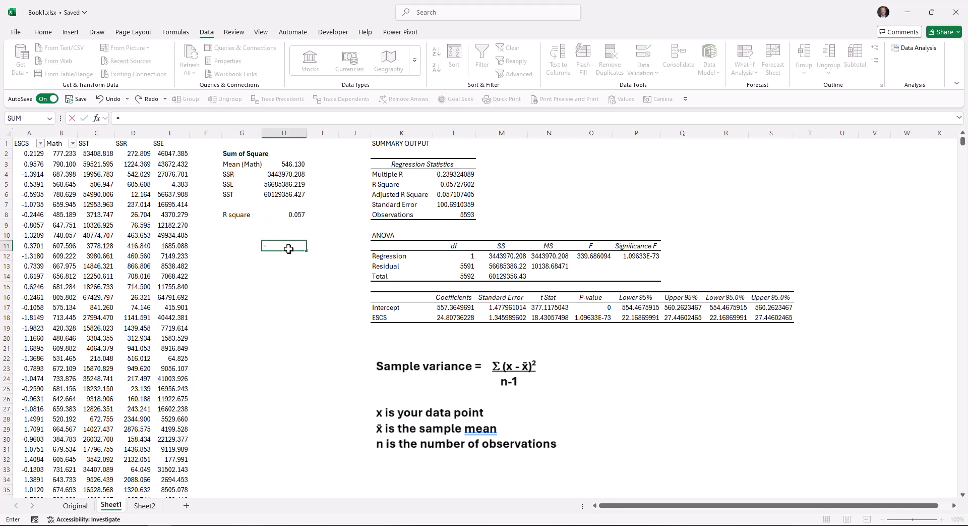
text(=)
key(Right)
key(Right)
key(Right)
key(Right)
key(Right)
key(Down)
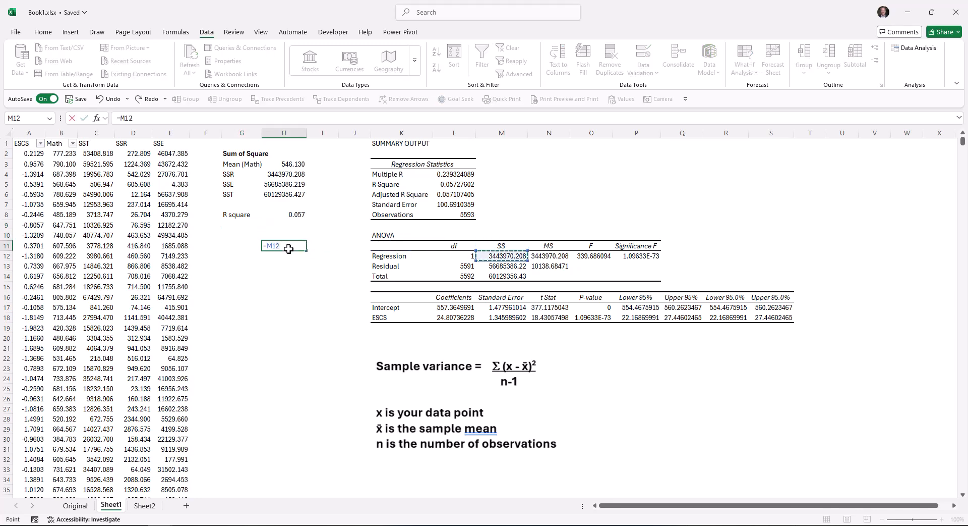
text(/)
click(451, 258)
key(Return)
Label the regression mean square by entering "MSR" in cell G11.
key(Up)
key(Left)
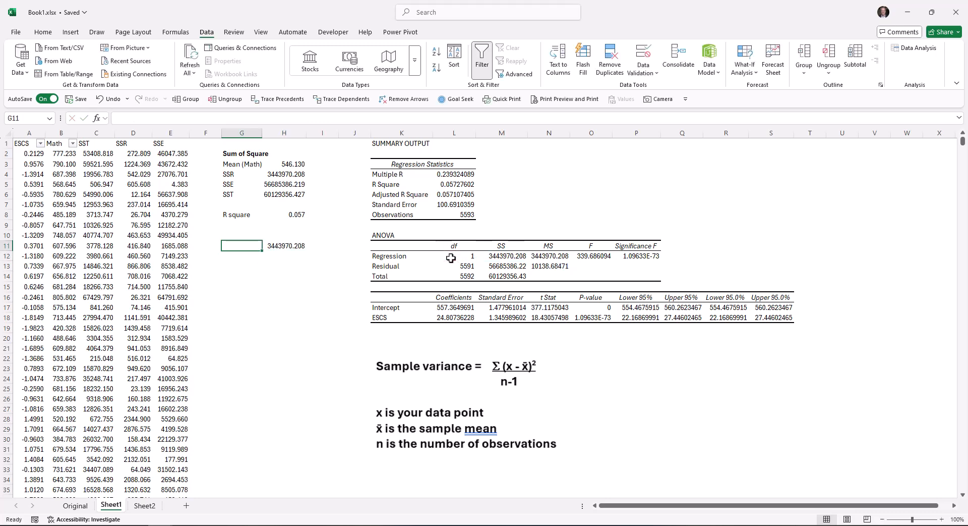
text(MSR)
key(Return)
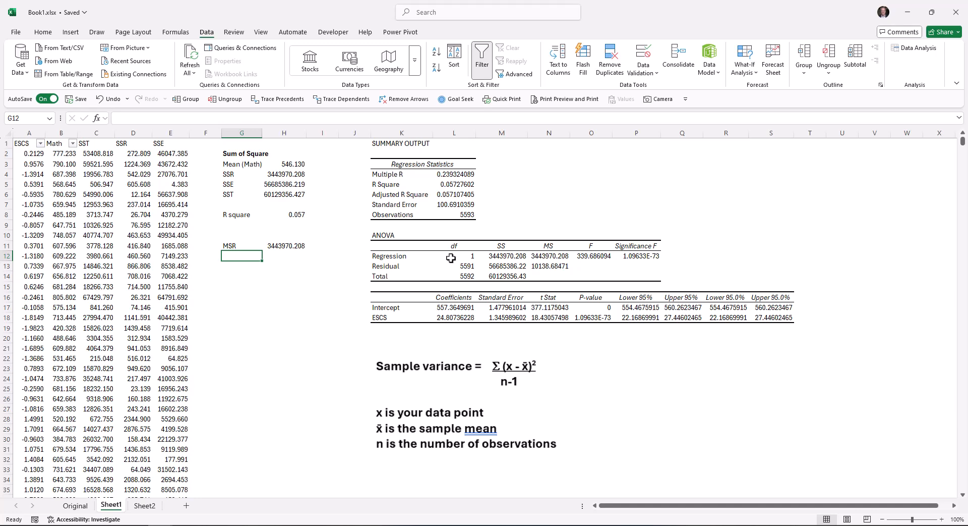
Fill the MSR formula down to H12 to calculate the residual mean square, and label it "MSE" in G12.
click(292, 246)
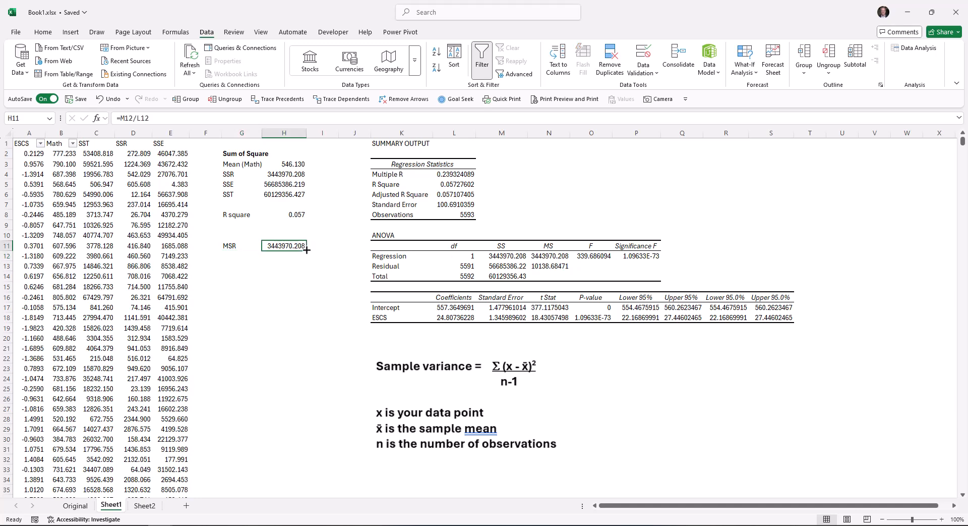
drag(306, 250, 301, 257)
click(301, 257)
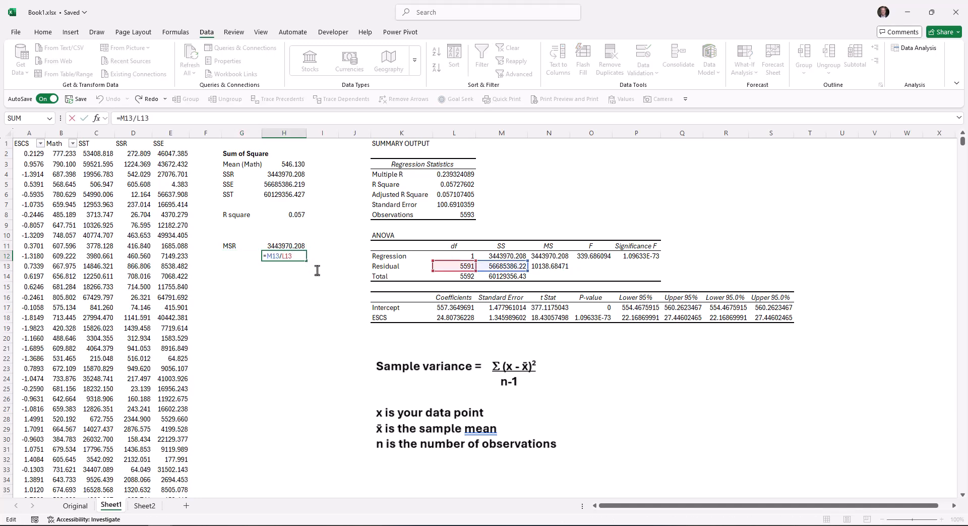
key(Left)
text(MSE)
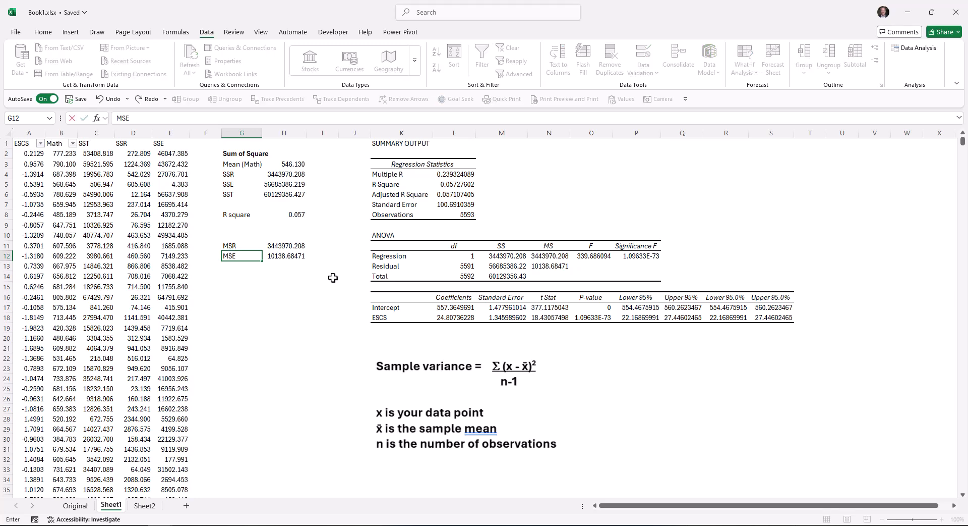
key(Return)
key(Up)
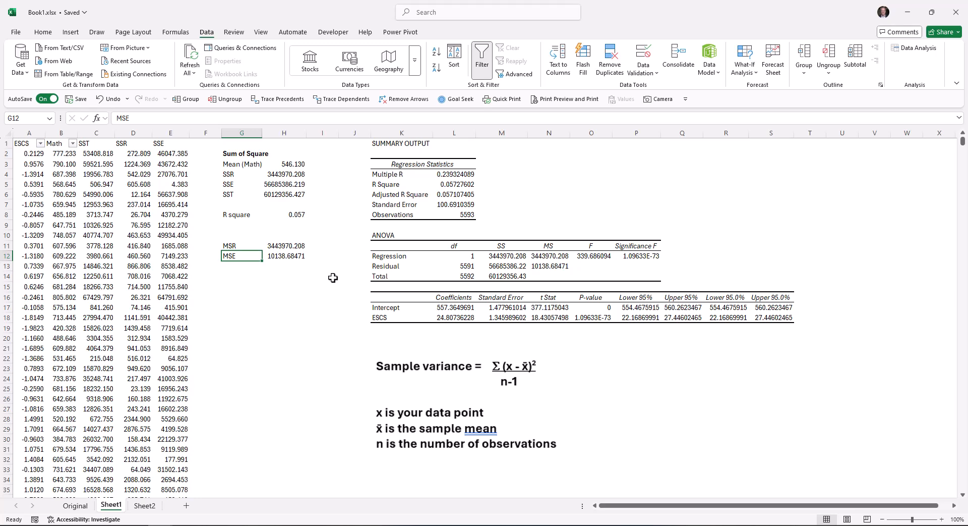
Add the bold heading "Mean Square" in cell G10 above the MSR and MSE rows.
key(Up)
key(Up)
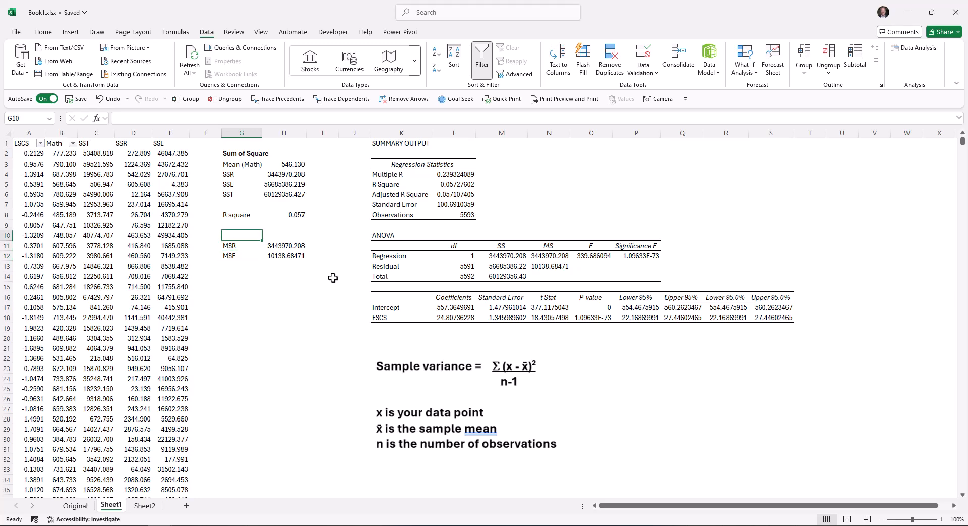
text(Mean Square)
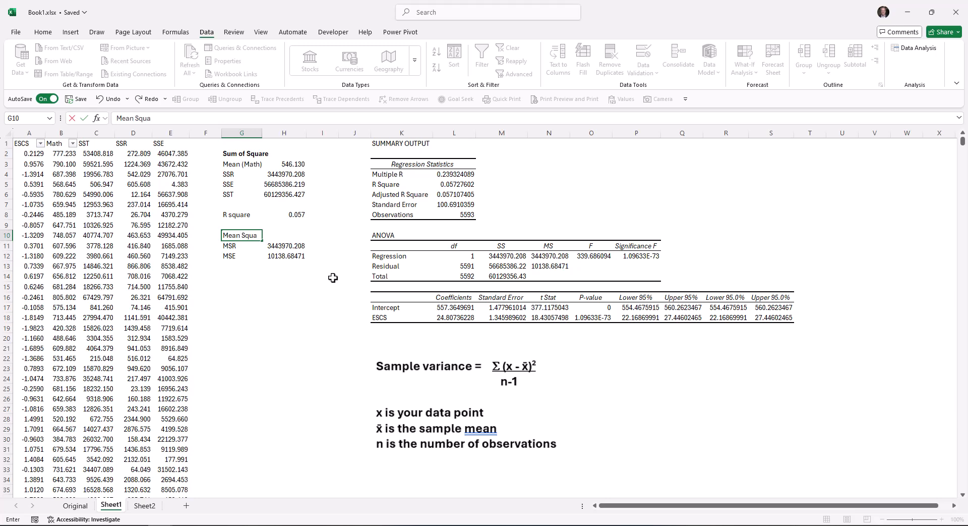
key(Return)
key(Up)
key(ctrl+b)
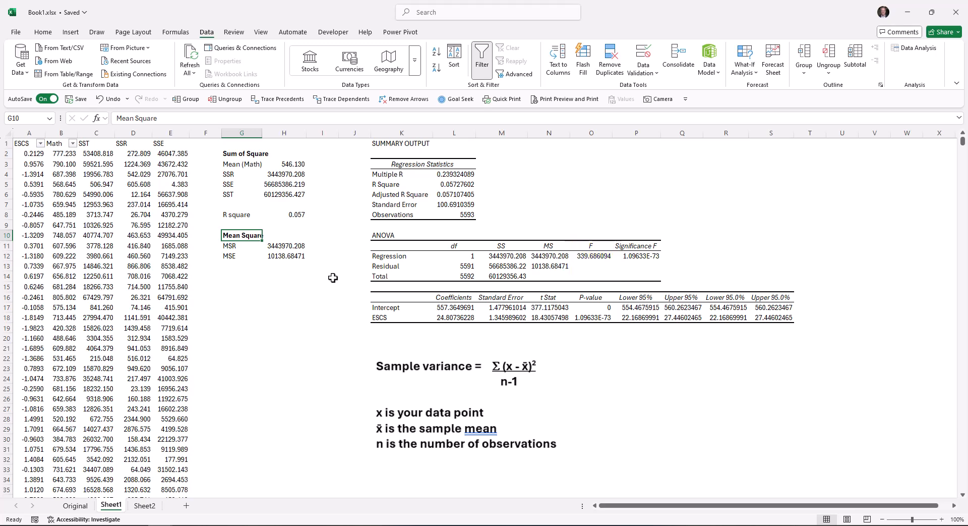
Calculate the F statistic in cell H15 by dividing the regression MS by the residual MS with =N12/N13.
key(Down)
key(Down)
key(Down)
key(Down)
key(Down)
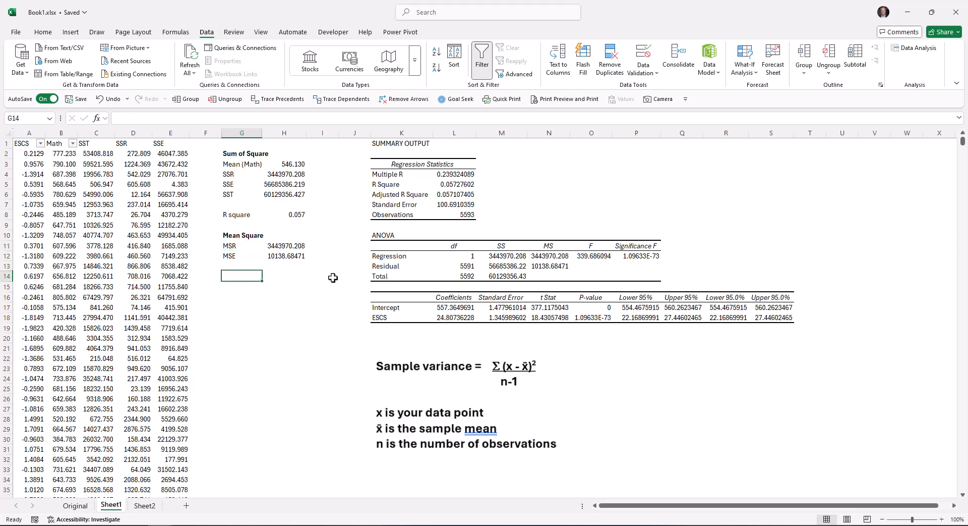
key(Right)
text(=)
key(Right)
key(Right)
key(Right)
key(Right)
key(Right)
key(Right)
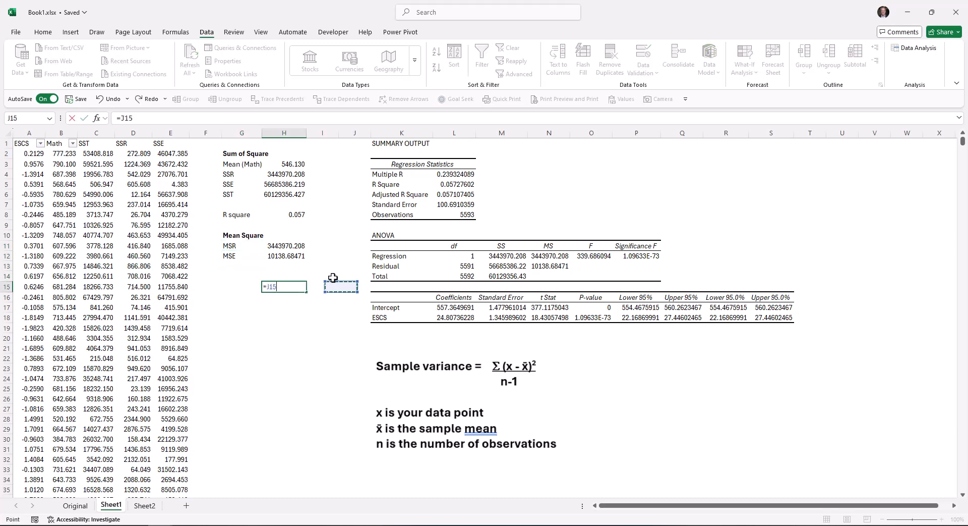
key(Up)
key(Up)
key(Up)
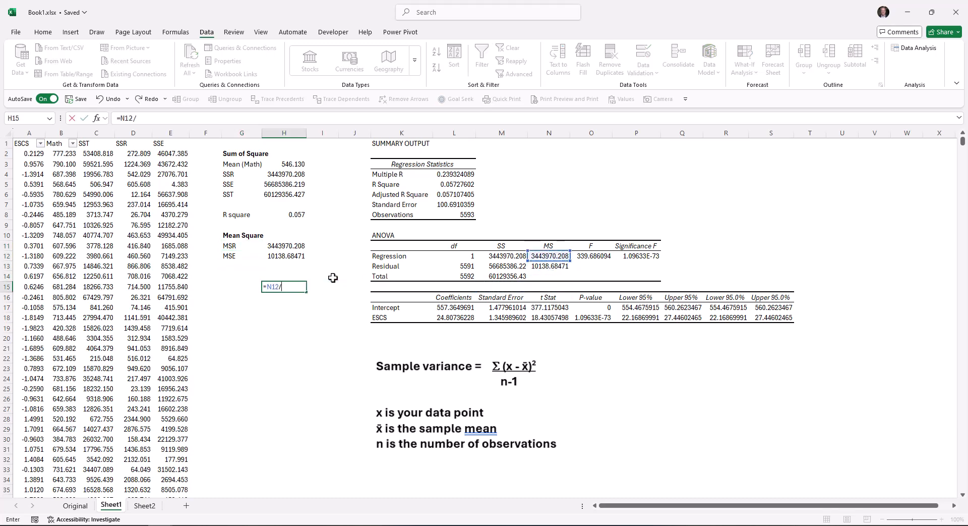
text(/)
key(Right)
key(Right)
key(Right)
key(Right)
key(Right)
key(Right)
key(Up)
key(Up)
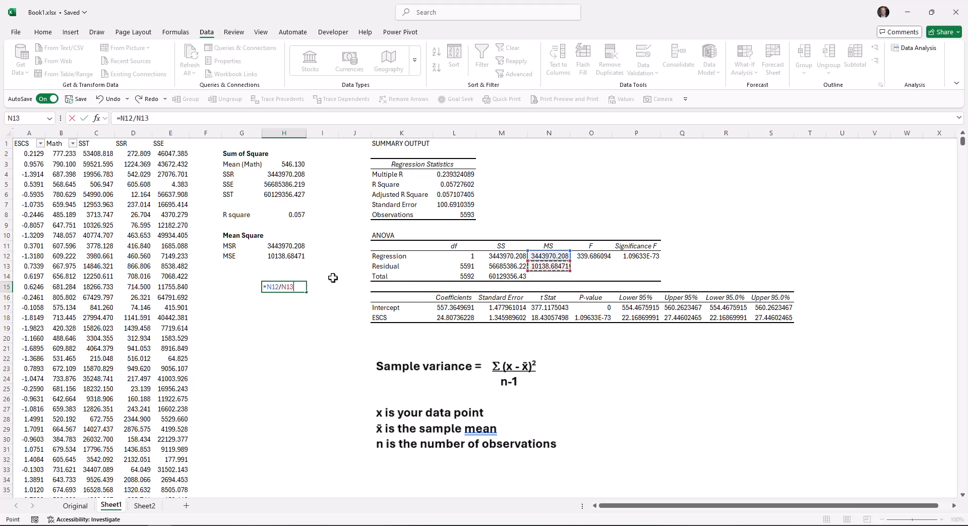
key(Return)
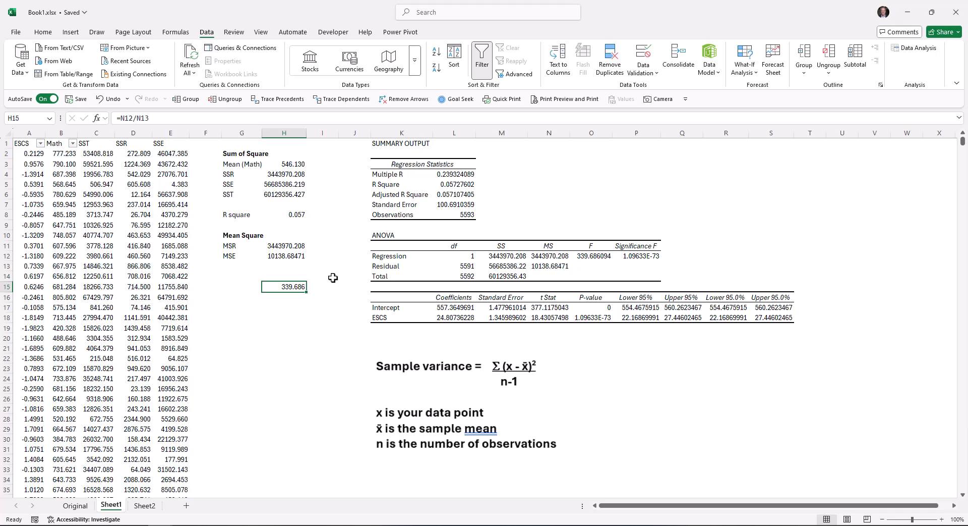
Label the F statistic with its degrees of freedom by entering "F (1,5591)" in cell G15.
key(Left)
text(F ()
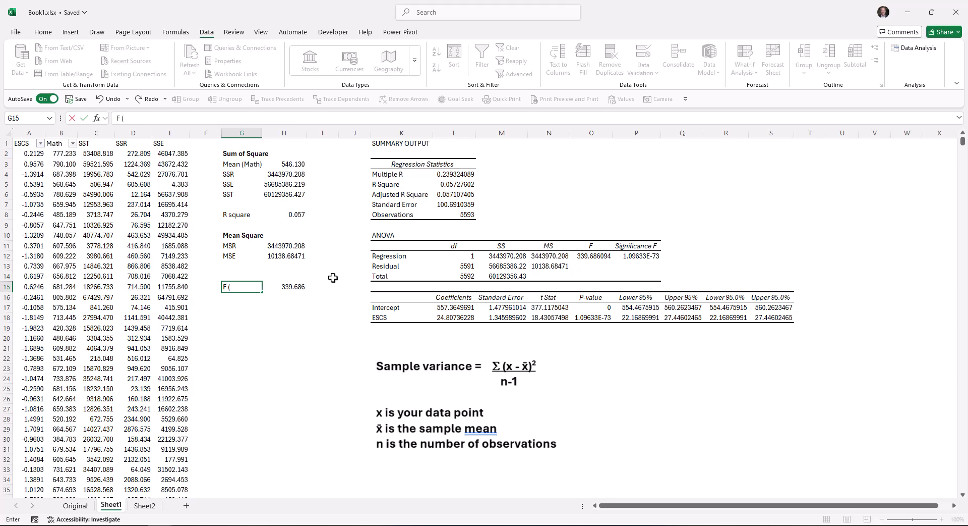
text(1,5591))
Add the bold heading "F Stat" in cell G14 above the F statistic row.
key(Up)
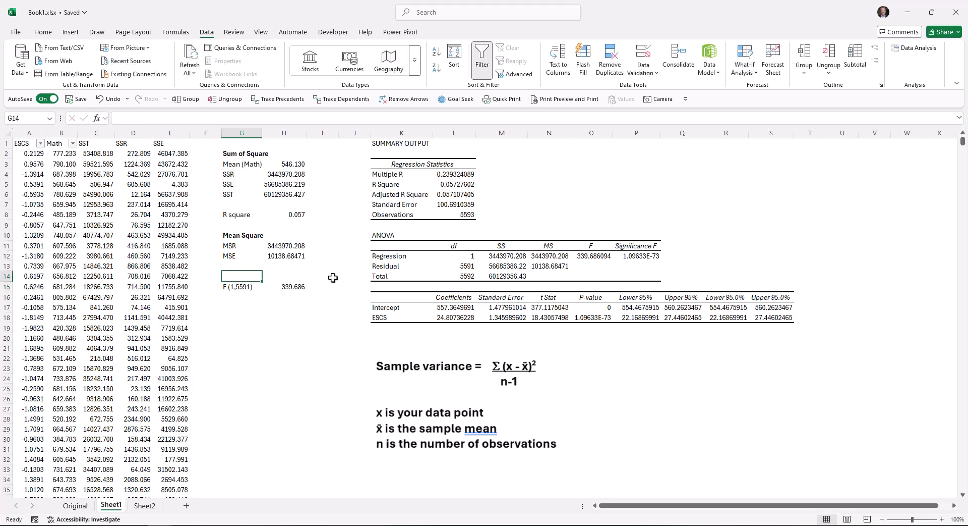
text(F Stat)
key(Return)
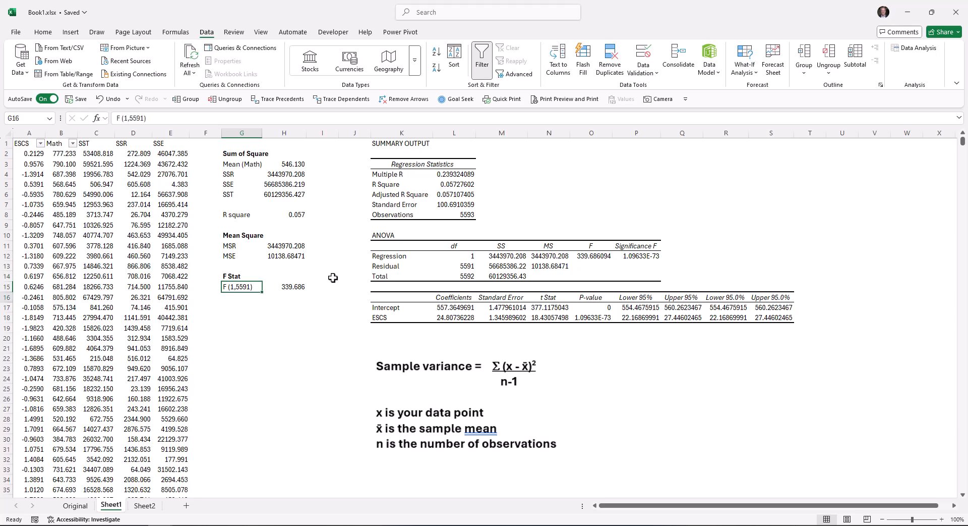
Calculate the right-tailed F probability in cell G18 with =F.DIST.RT(O12,L12,L13), using the ANOVA F value and both degrees of freedom.
key(Down)
key(Down)
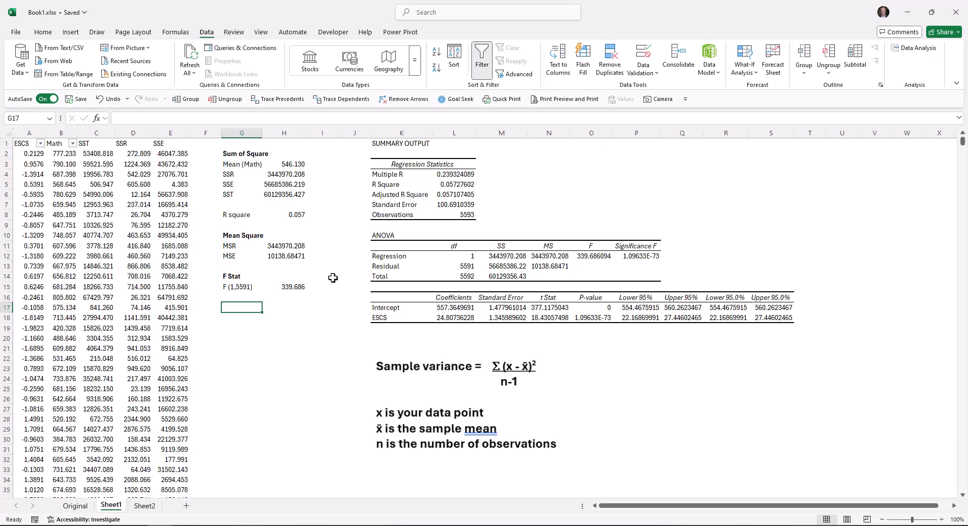
key(Down)
text(=f)
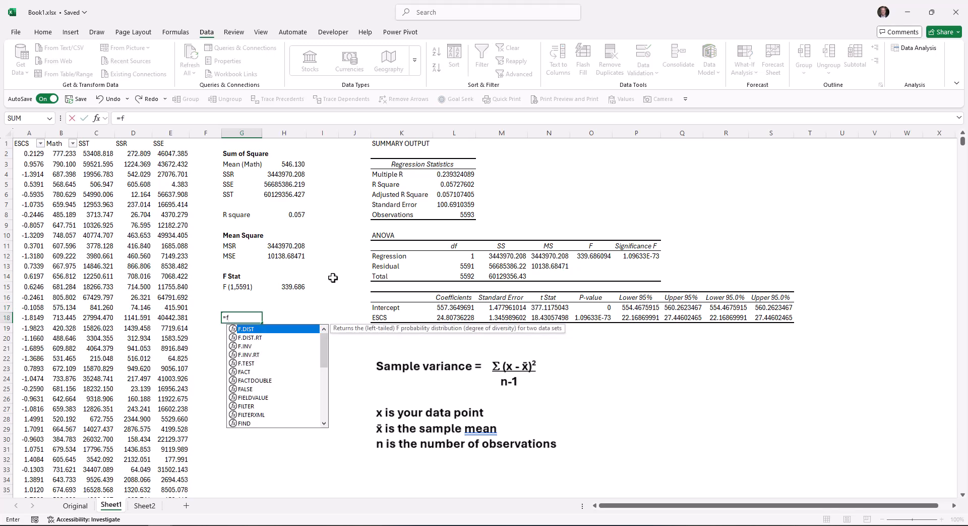
text(.dist)
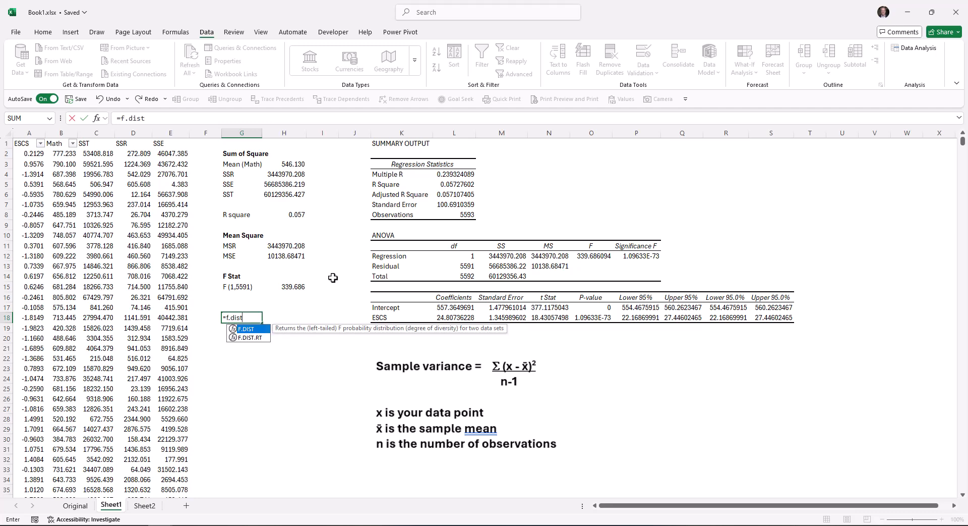
text(.rt)
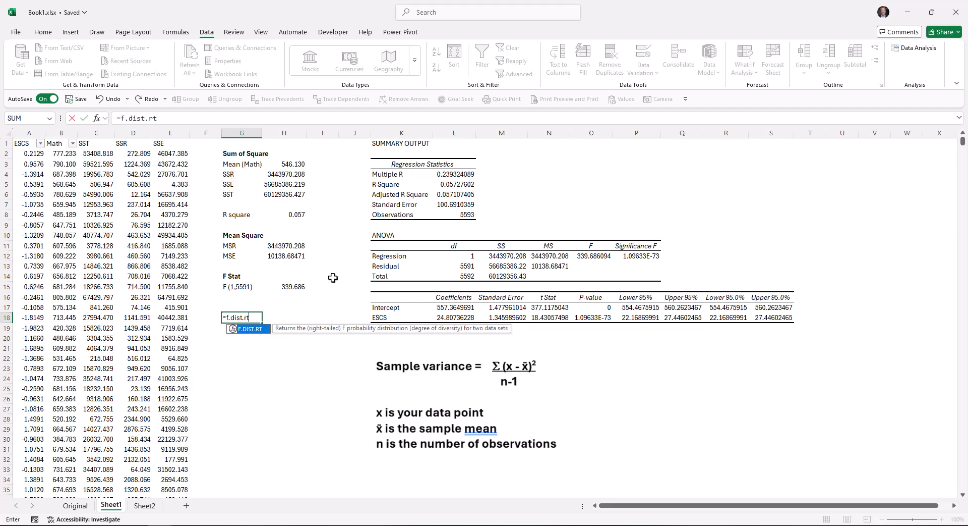
text(()
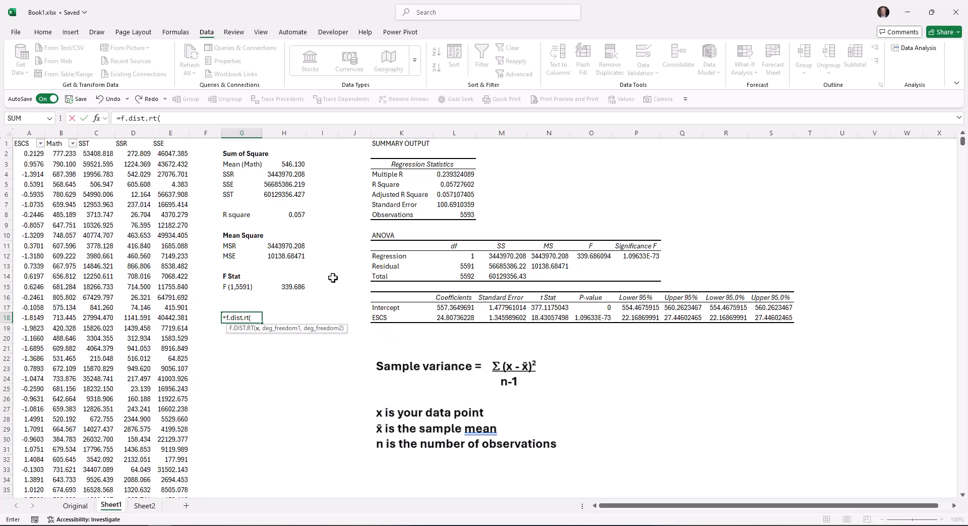
click(595, 257)
text(,)
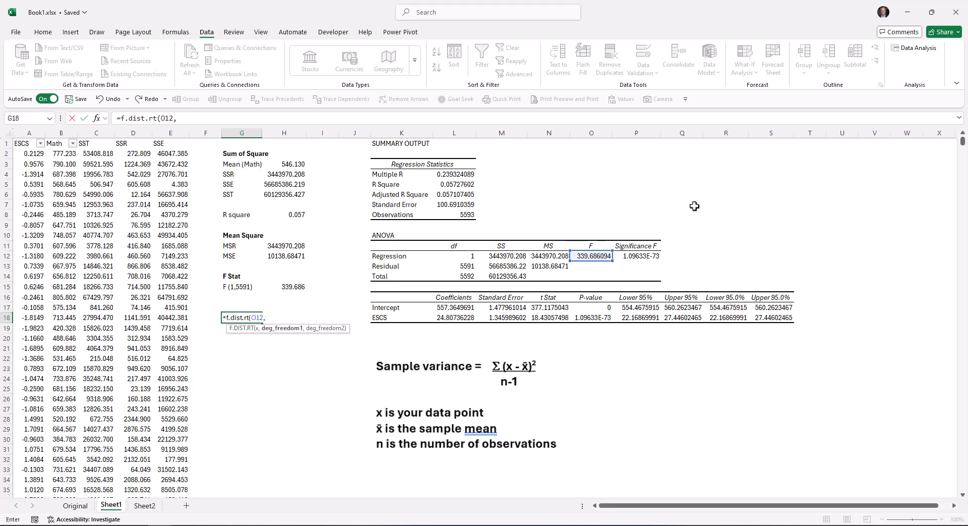
click(450, 256)
text(,)
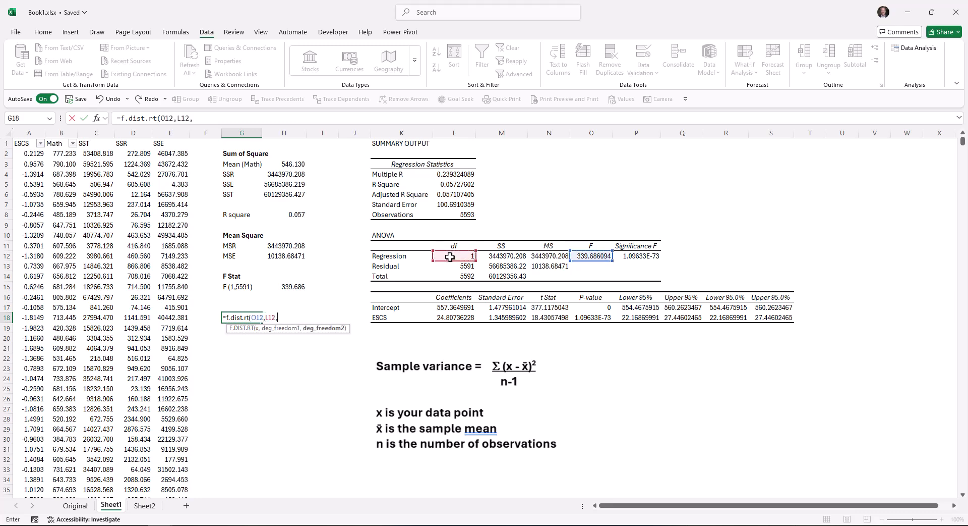
click(448, 267)
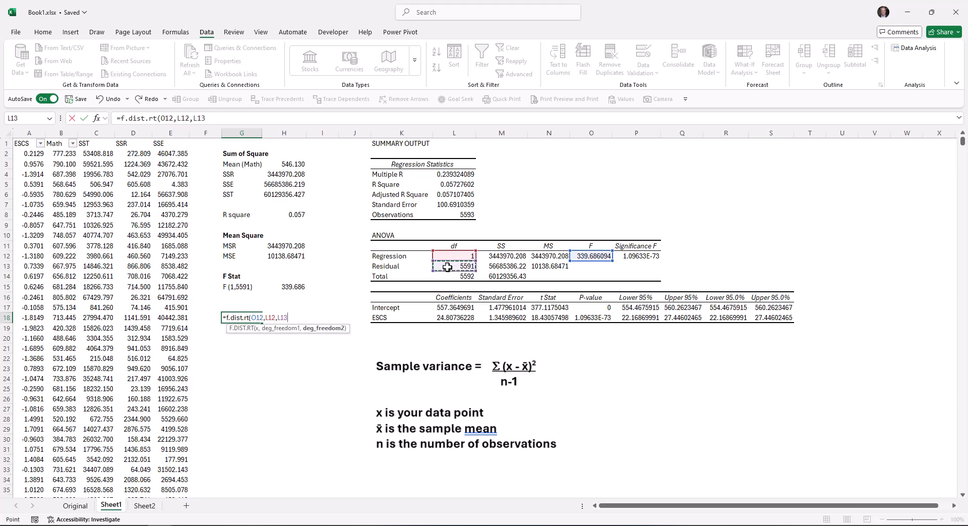
text())
key(Return)
key(Up)
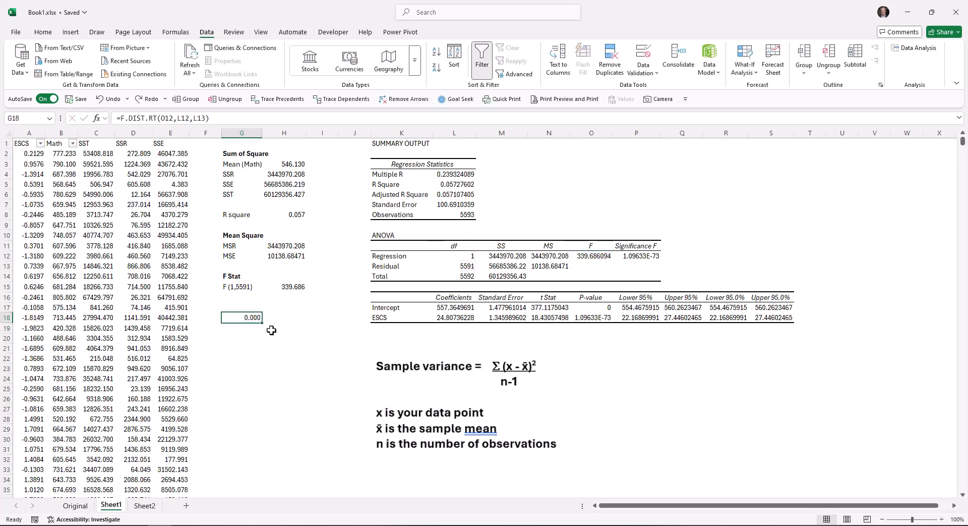
Format cell G18 as a Scientific number with five decimal places.
right_click(240, 317)
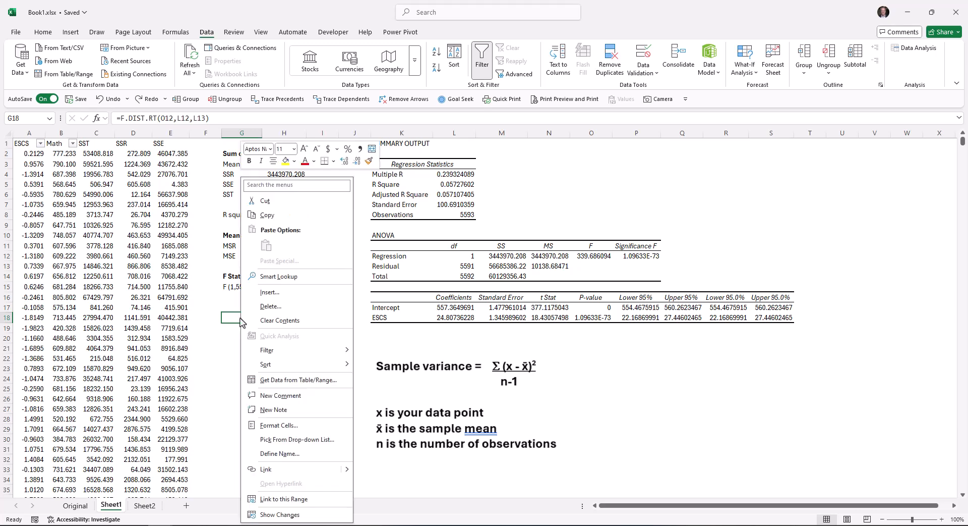
click(279, 425)
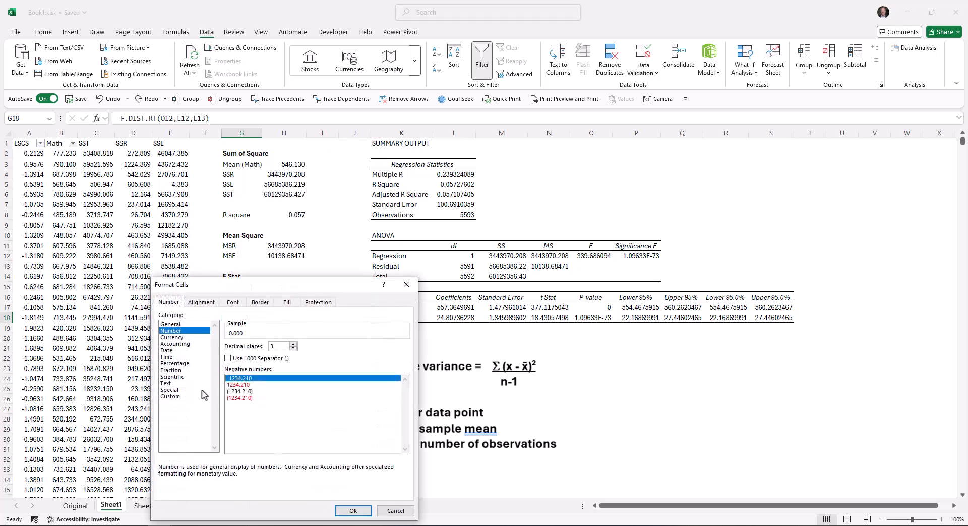
click(180, 377)
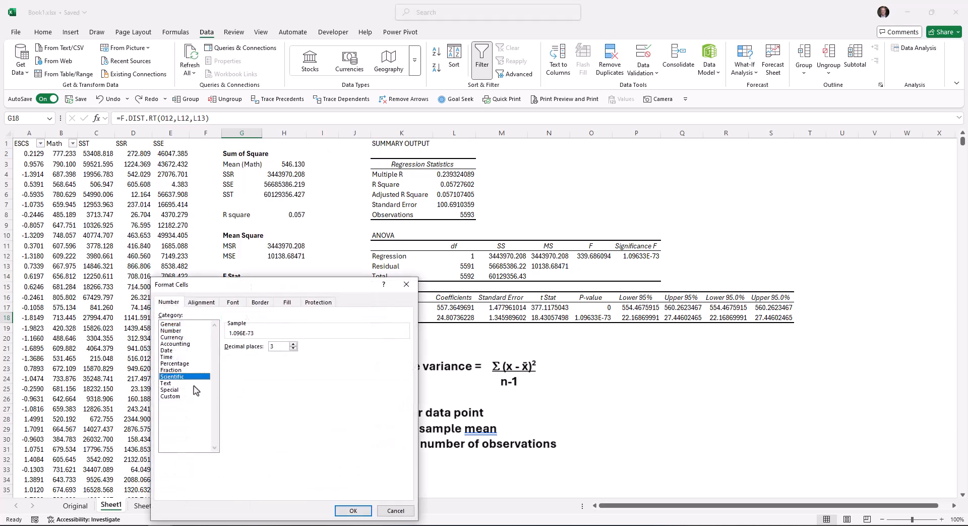
double_click(294, 343)
click(353, 511)
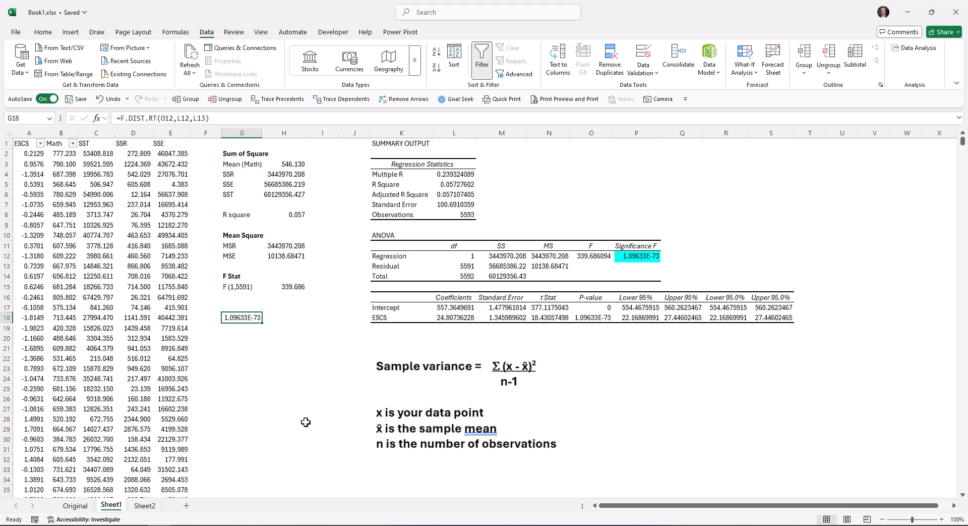
Add the bold heading "Significance F" in cell G17 above the F probability.
key(Up)
text(S)
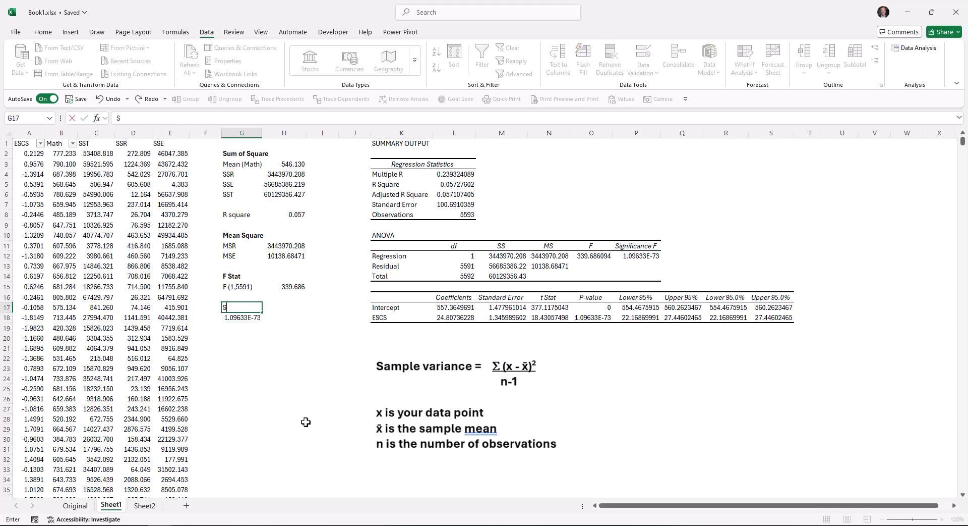
text(ignificance F)
key(ctrl+Return)
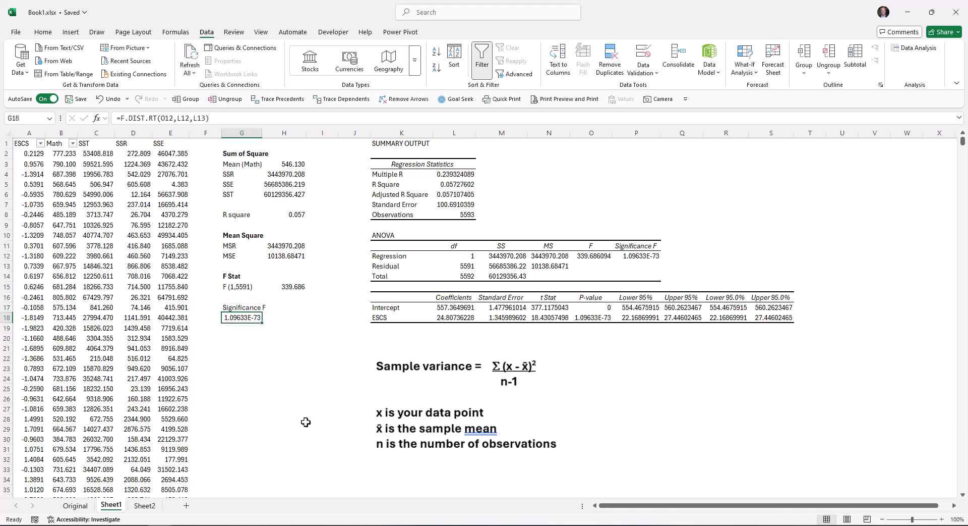
key(ctrl+b)
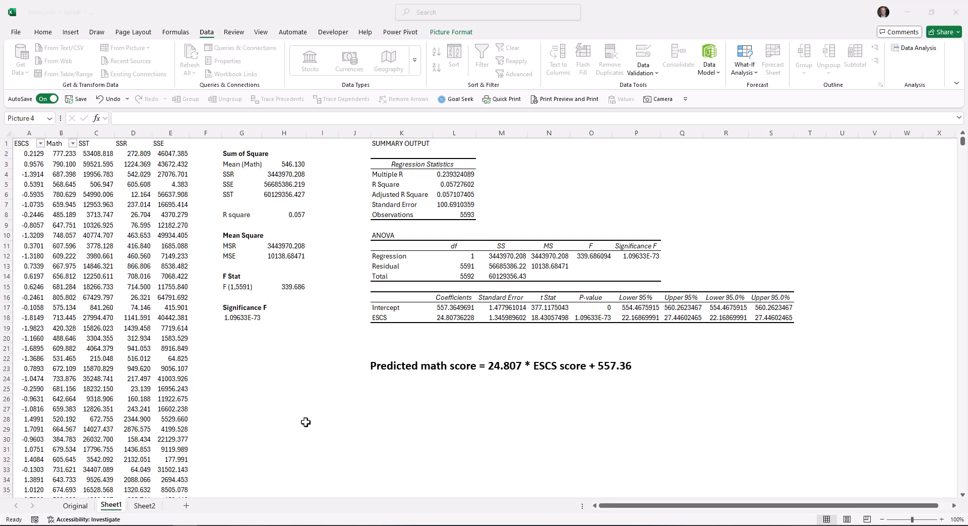
Move the ESCS and Math scatter chart beside the regression summary output and ANOVA table, around columns R to W.
scroll(728, 507, right, 1)
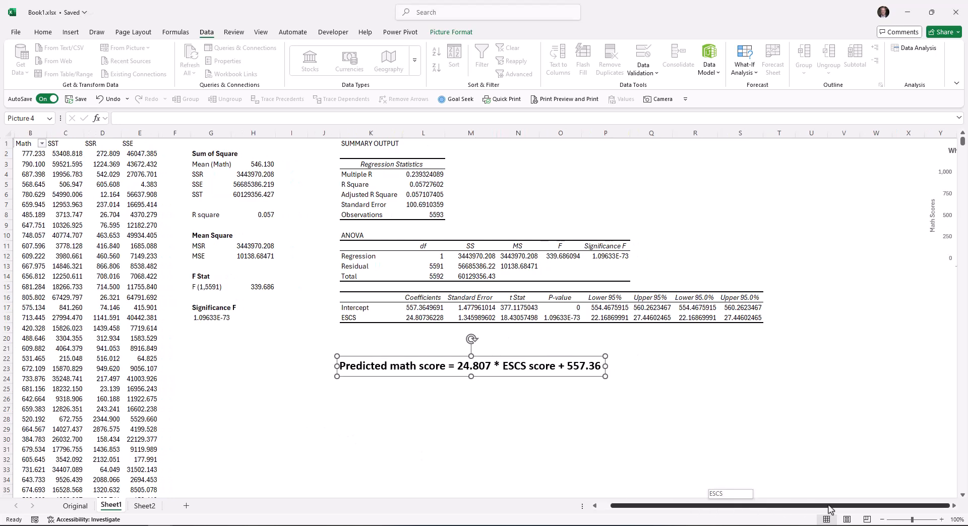
drag(930, 152, 660, 149)
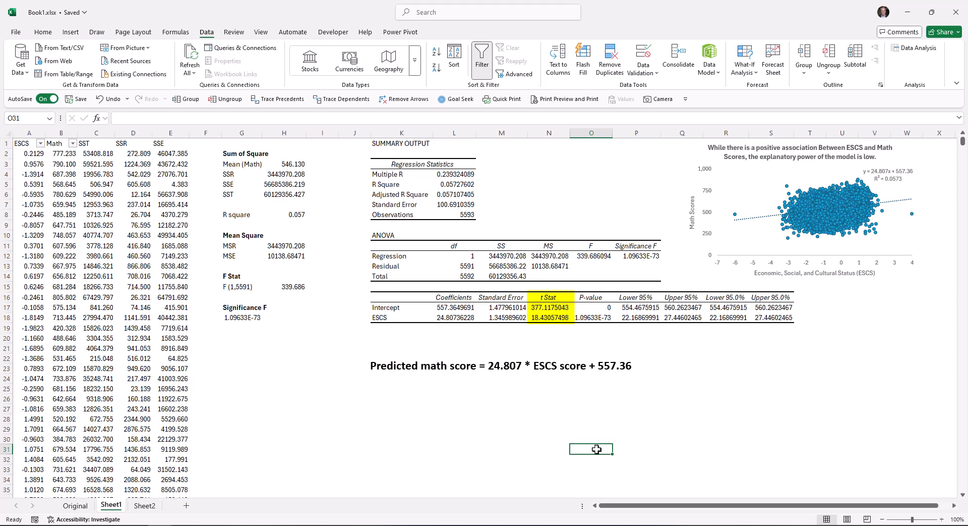
key(ctrl+z)
Calculate the intercept's t statistic in cell G21 with =L17/M17 and fill the formula down to G22 for ESCS.
click(243, 348)
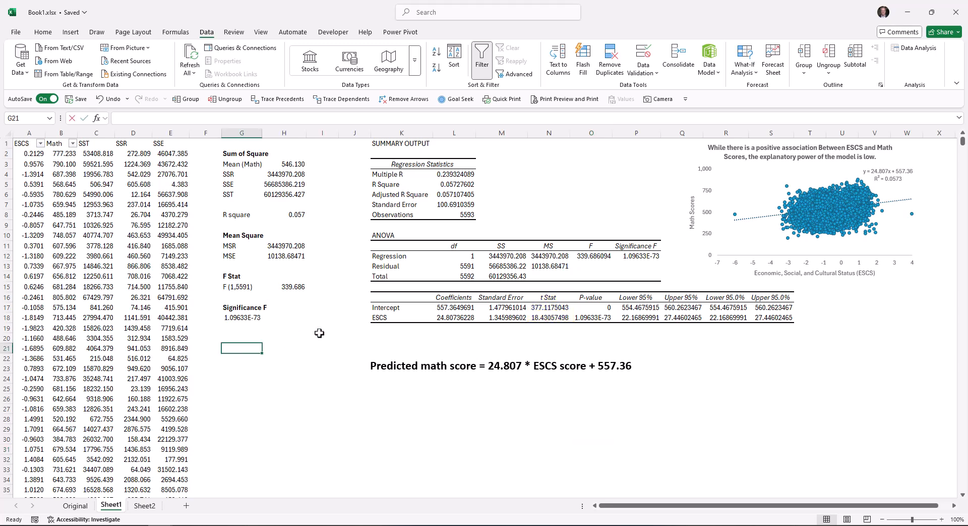
text(=)
click(475, 307)
text(/)
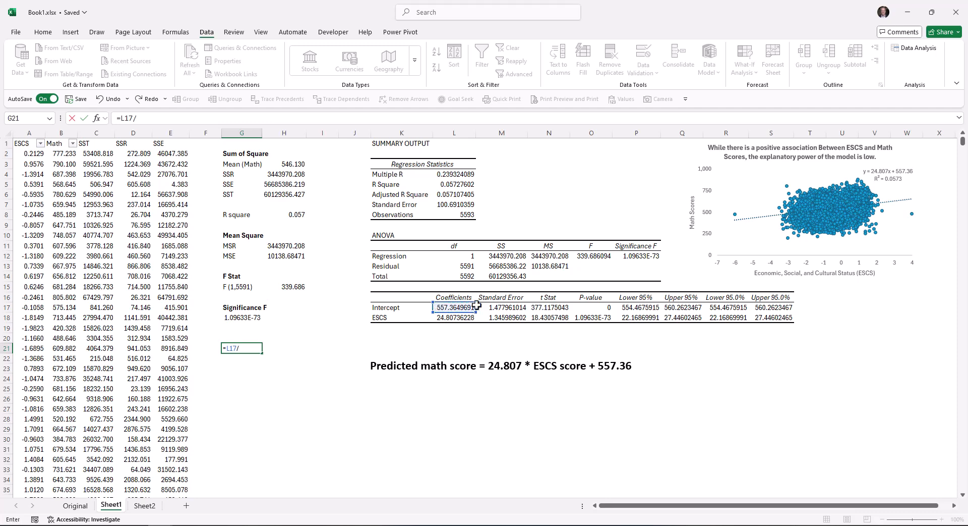
click(494, 307)
key(Return)
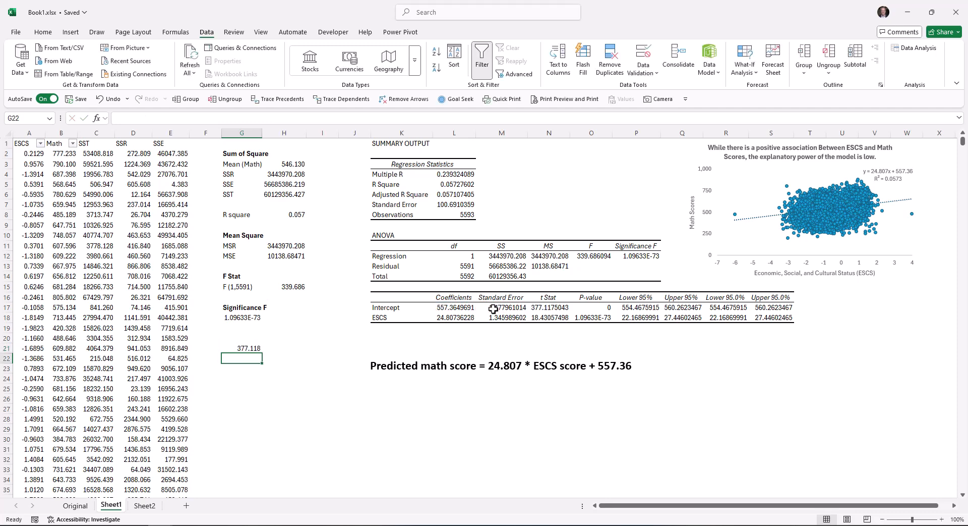
key(Up)
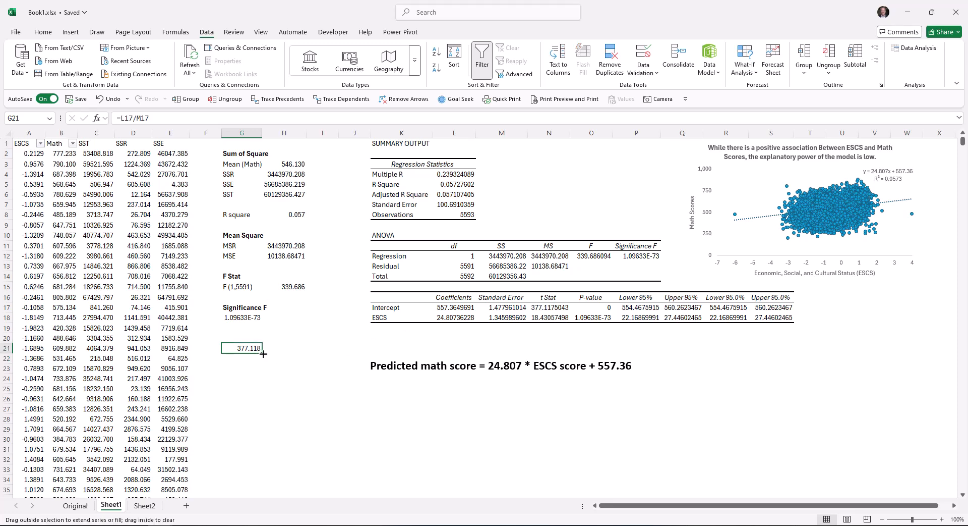
drag(263, 353, 257, 361)
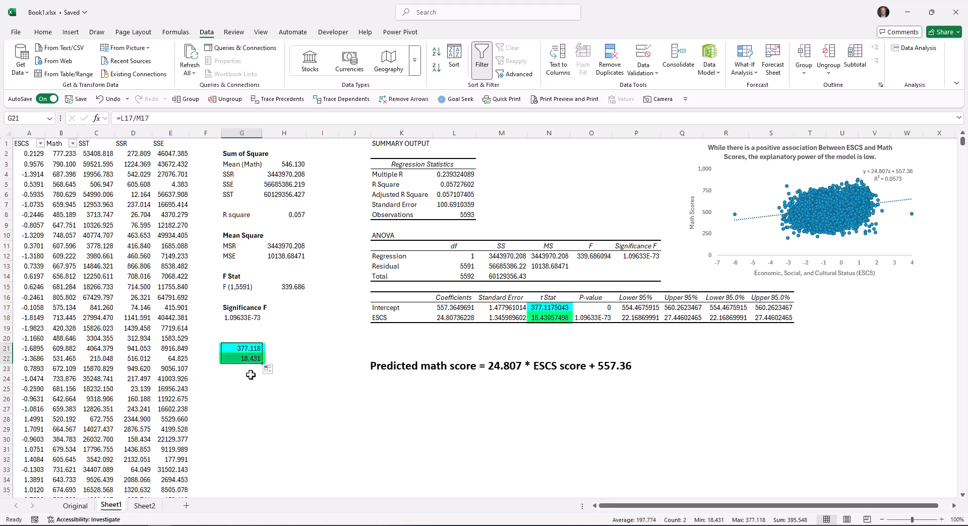
Add the bold heading "T Stat" in cell G20 above the two t statistics.
click(243, 338)
text(T Stat)
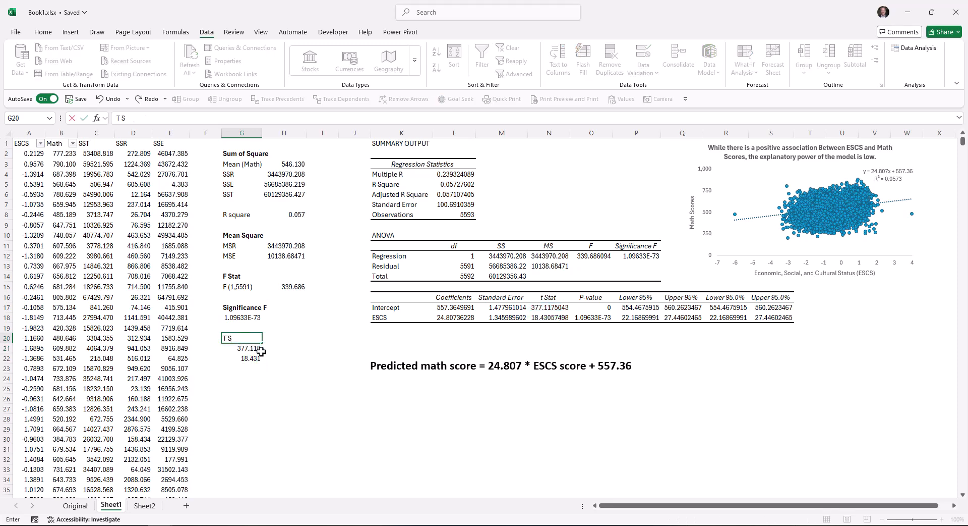
key(ctrl+Return)
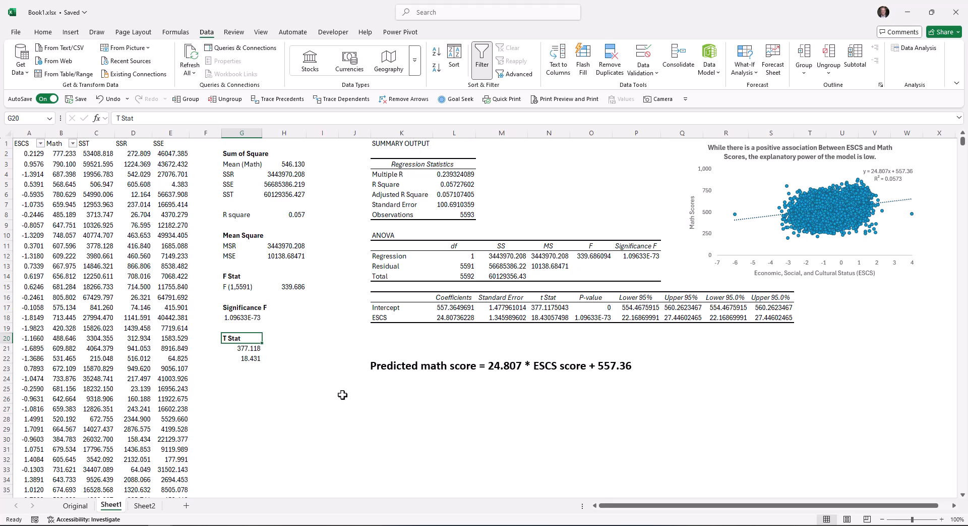
Calculate the two-tailed p-value for ESCS in cell G25 with =T.DIST.2T(N18,L13), using its t Stat and the residual degrees of freedom.
click(247, 391)
text(=)
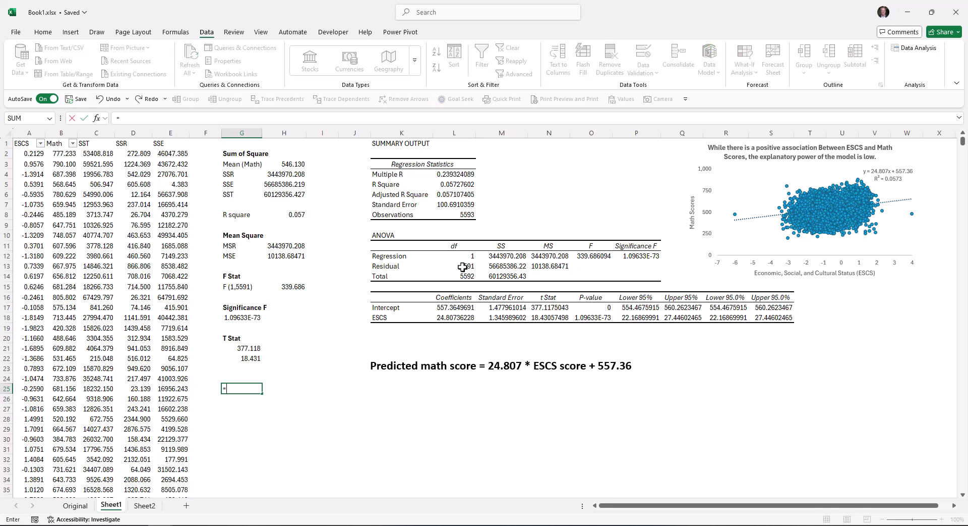
text(t.dis)
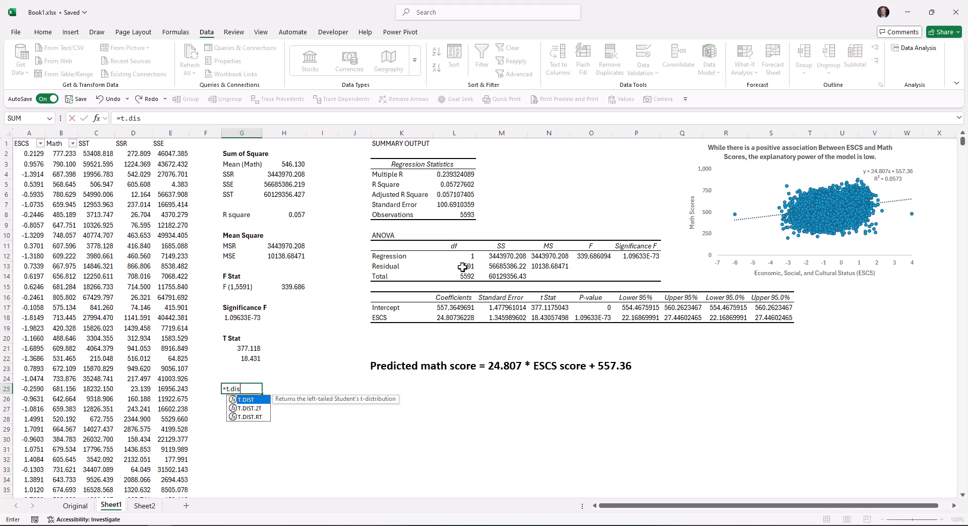
key(Tab)
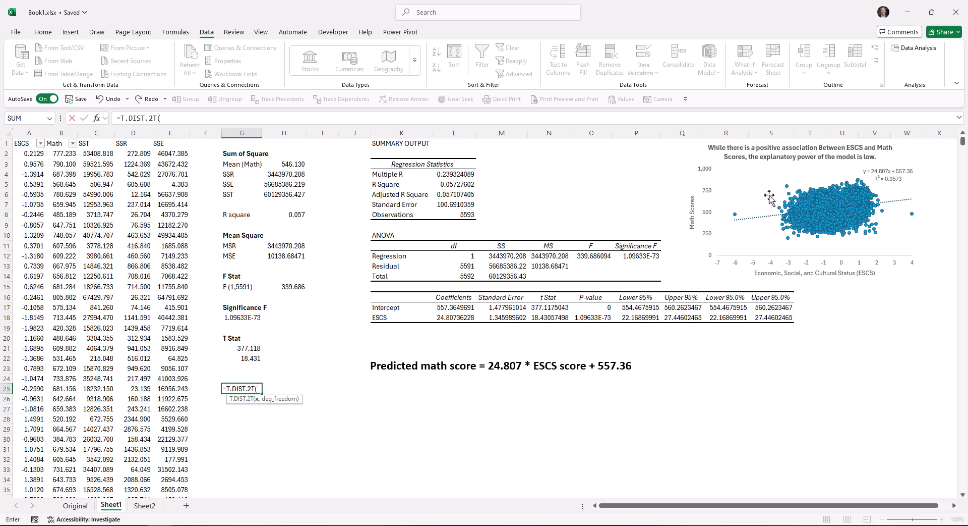
click(543, 317)
text(,)
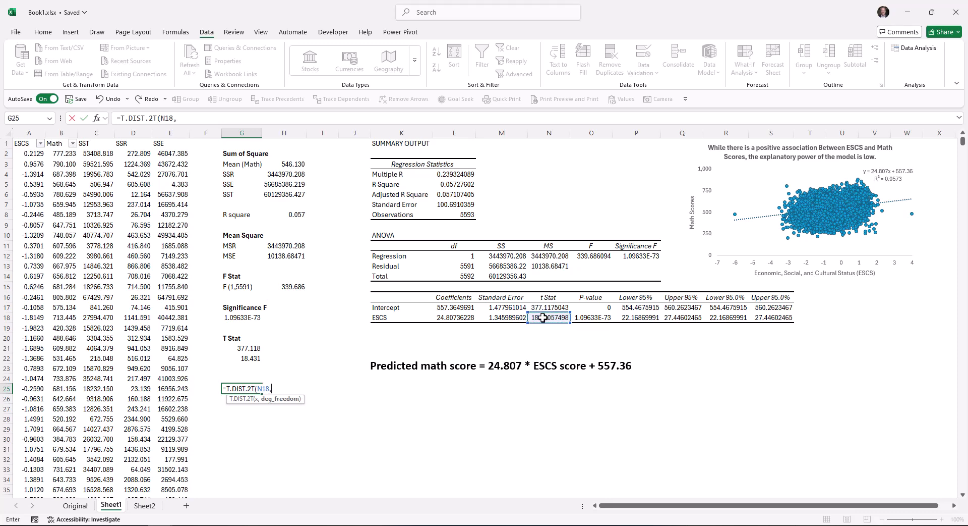
click(458, 265)
text())
key(ctrl+Return)
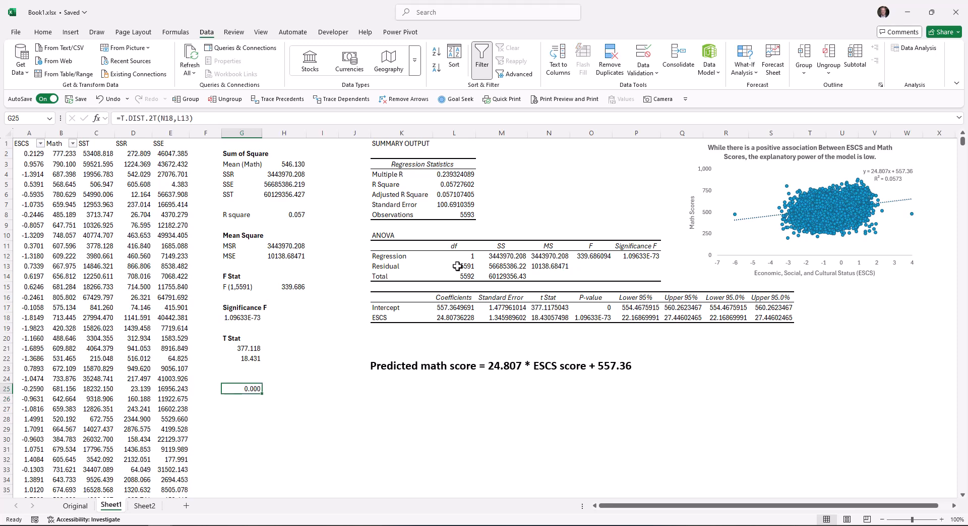
Copy the scientific number format from cell G18 to the p-value in cell G25 with Format Painter.
click(44, 33)
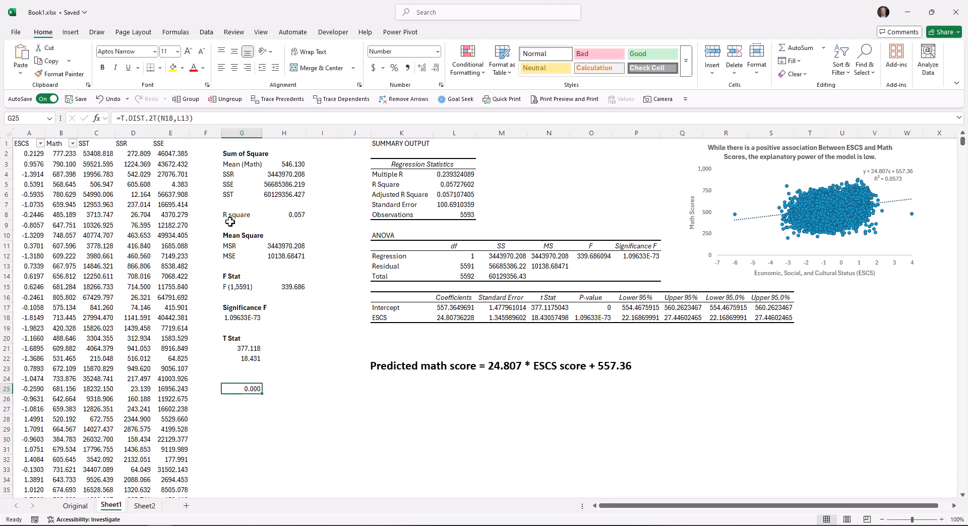
click(237, 318)
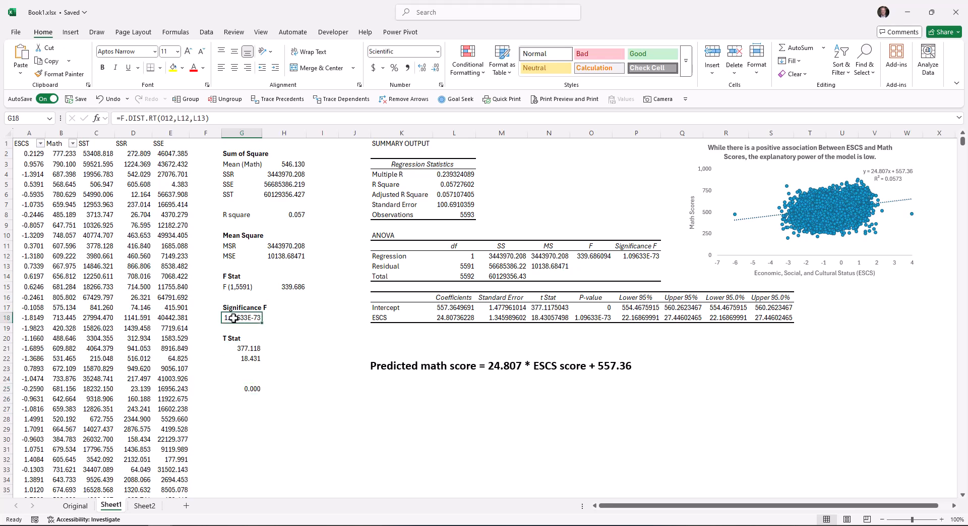
click(49, 75)
click(247, 388)
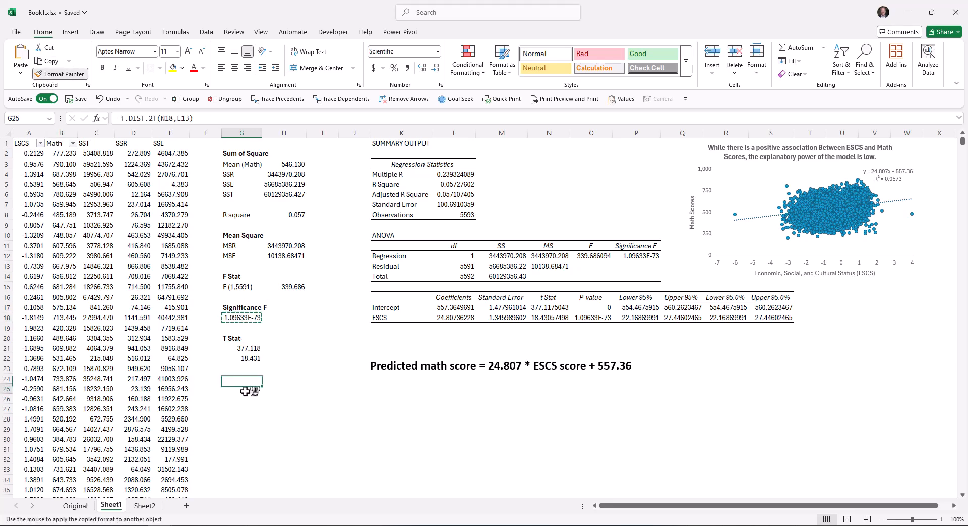
click(250, 437)
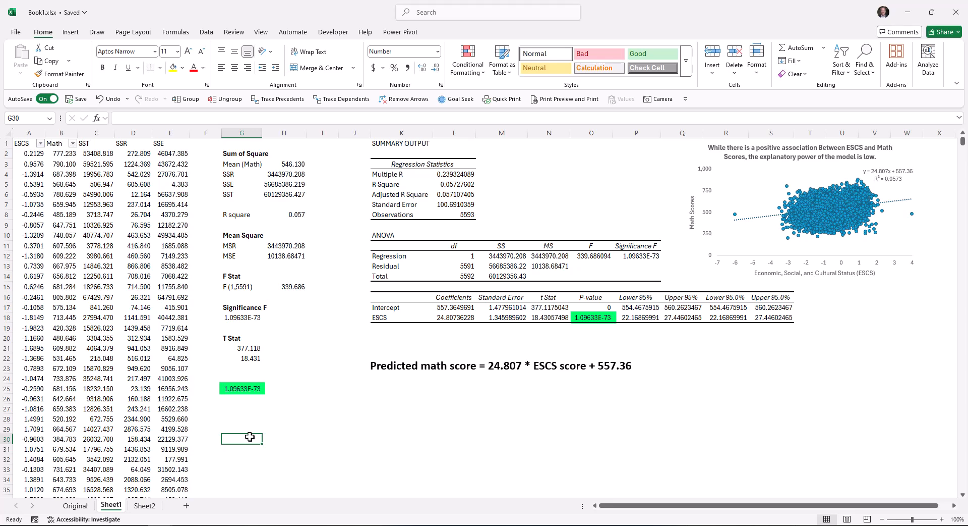
Add the bold heading "P value" in cell G24 above the ESCS p-value.
key(Up)
key(Up)
key(Up)
key(Up)
key(Up)
key(Up)
text(P value)
key(ctrl+Return)
key(ctrl+b)
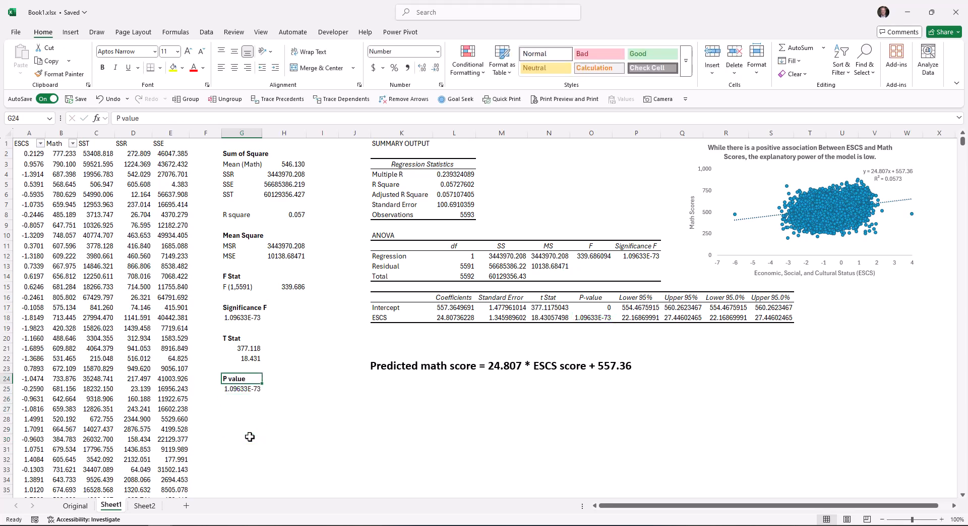
key(Down)
key(Down)
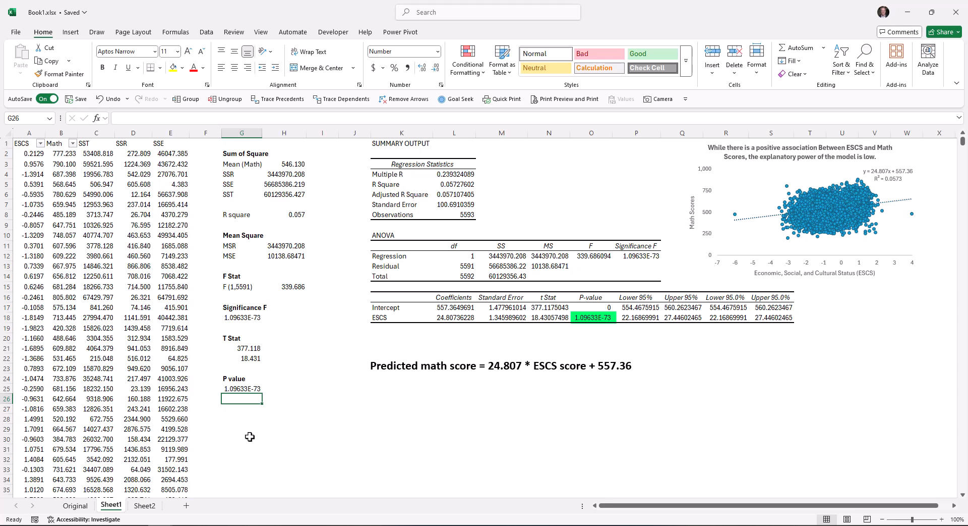